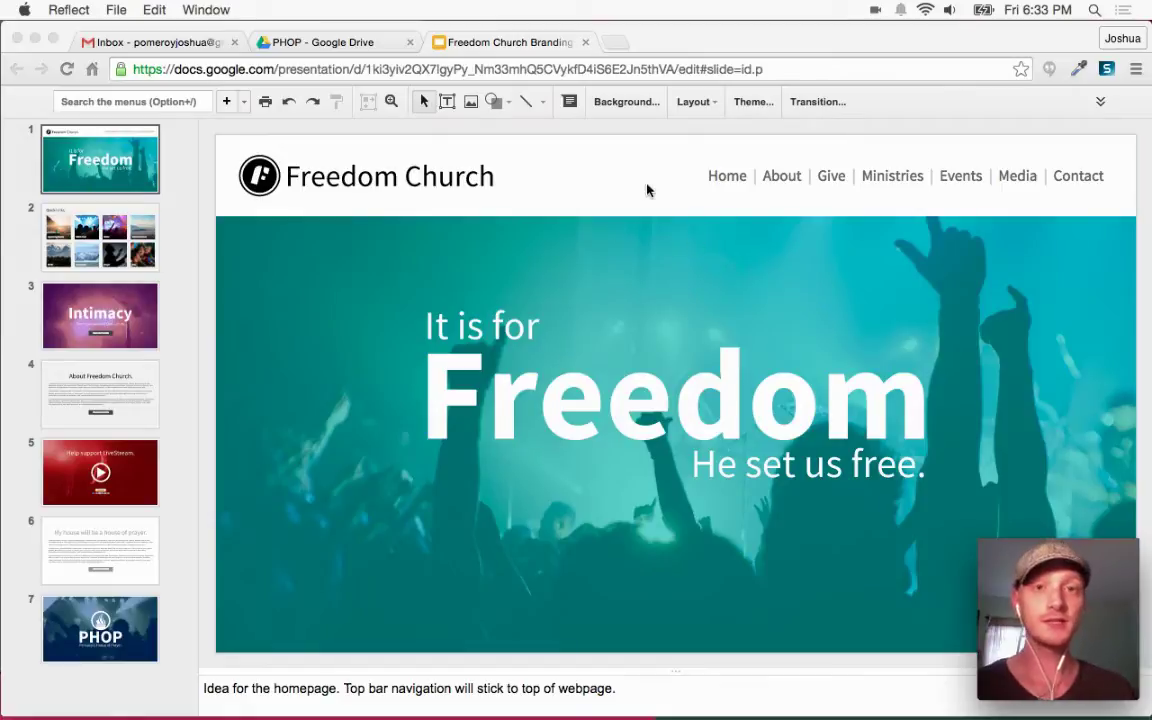
Draw a rectangle below the header and stretch it across the full slide width
click(648, 186)
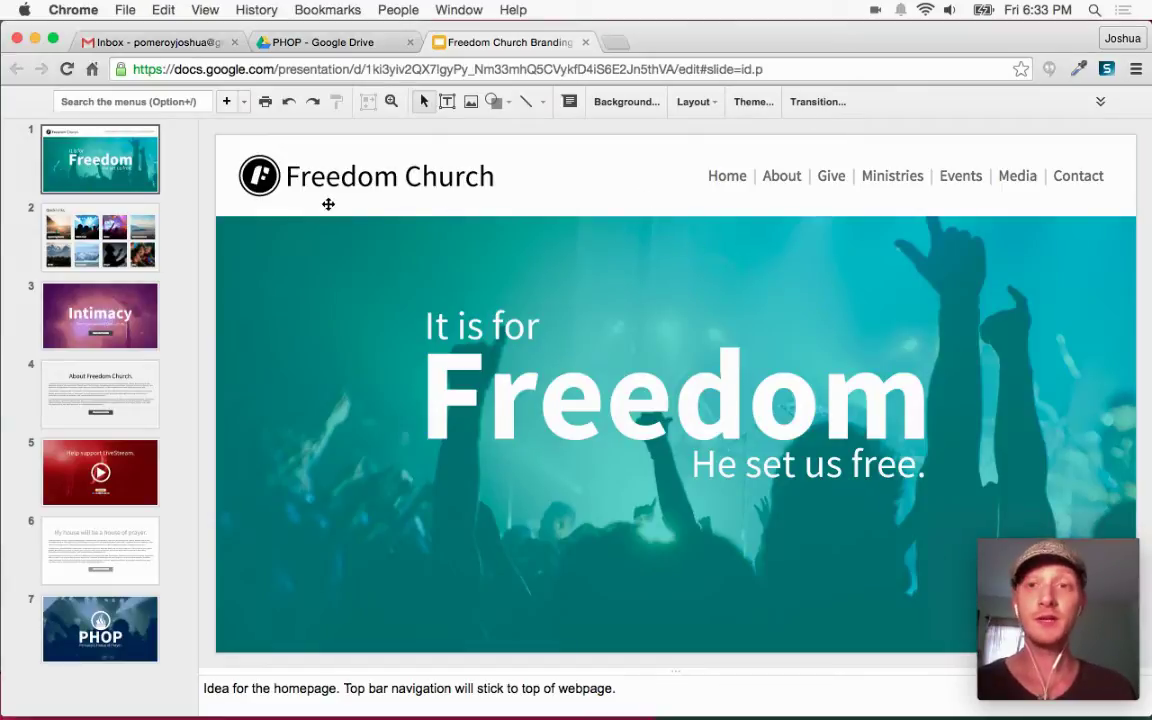
click(321, 150)
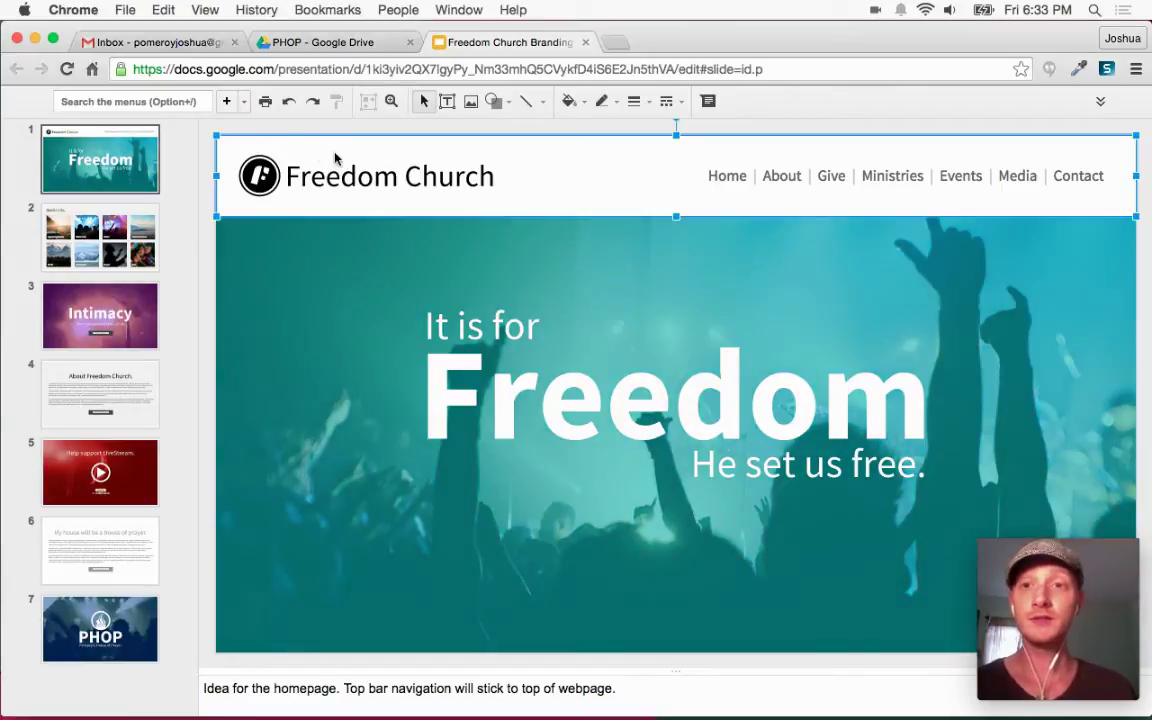
click(495, 101)
mouse_move(527, 129)
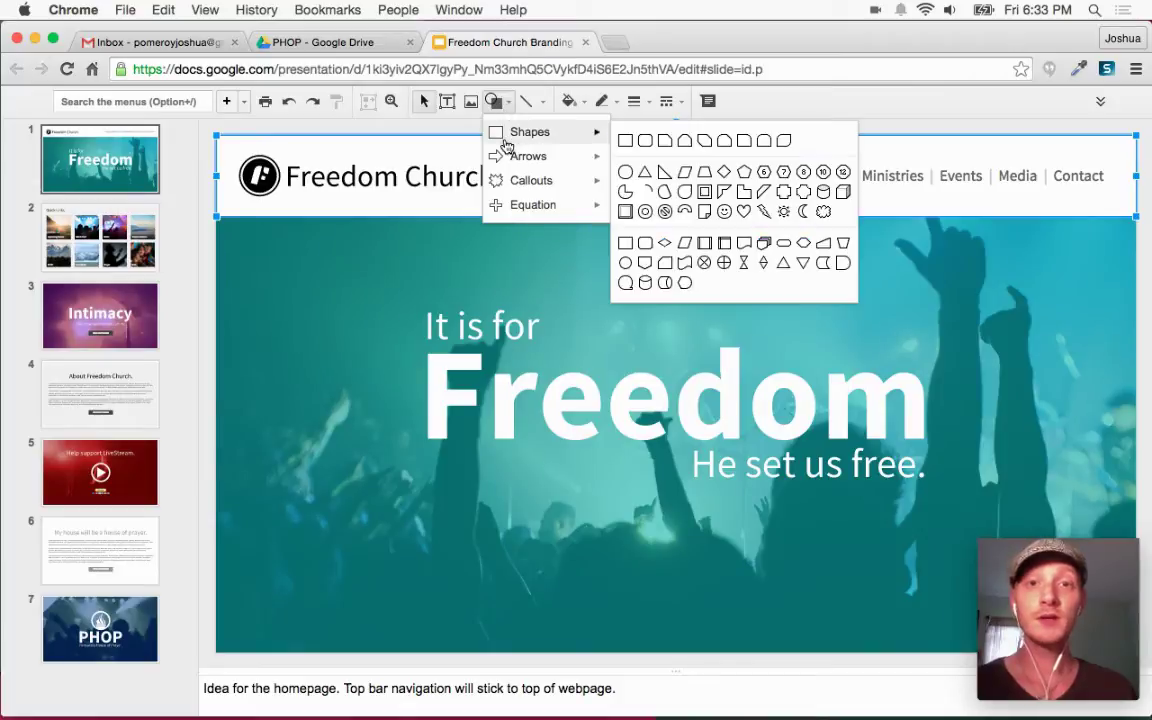
click(625, 139)
drag(264, 266, 990, 328)
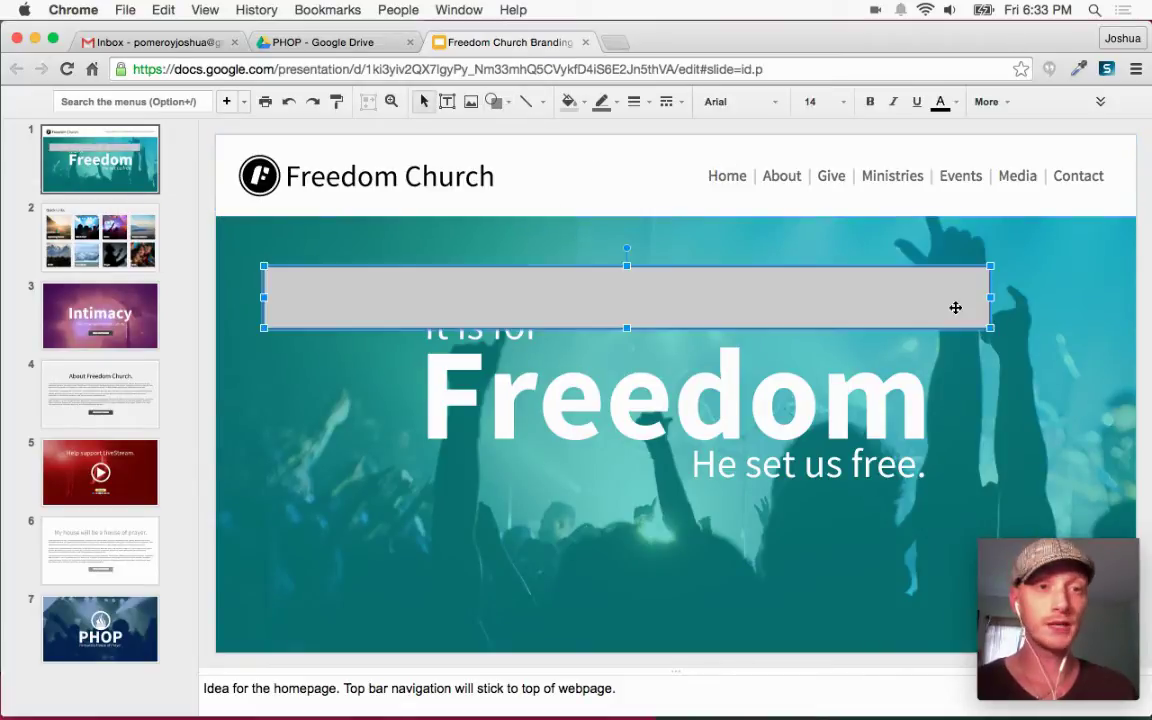
drag(632, 296, 584, 284)
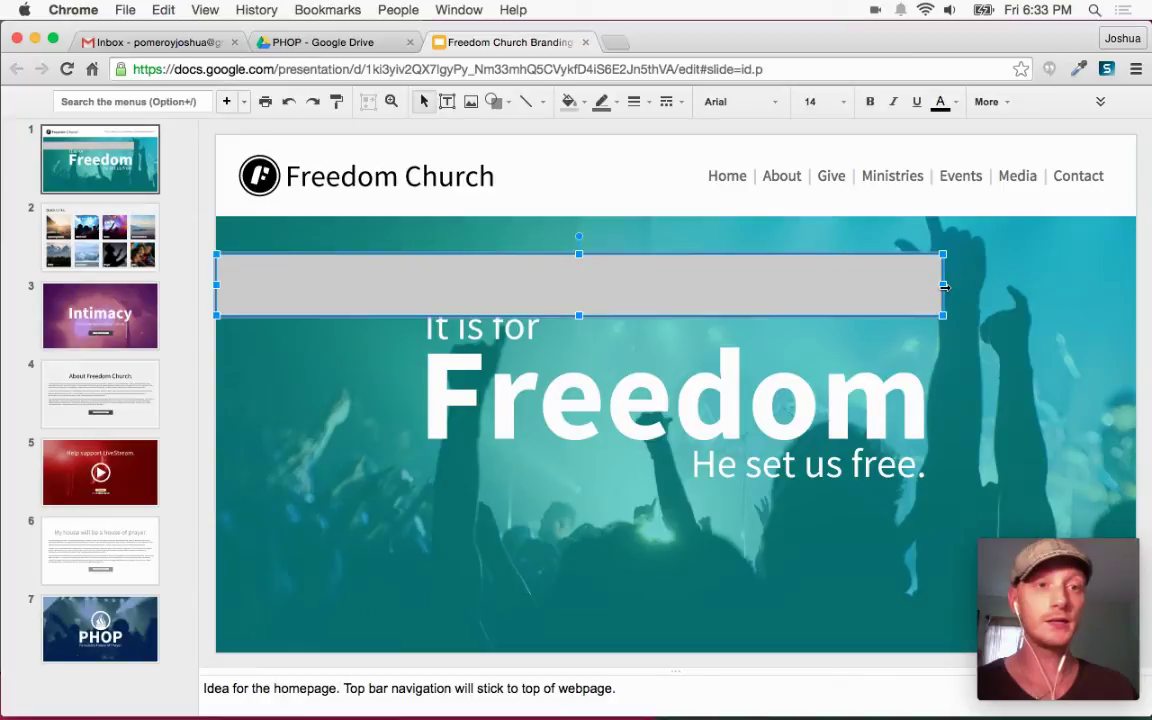
drag(1129, 284, 1134, 285)
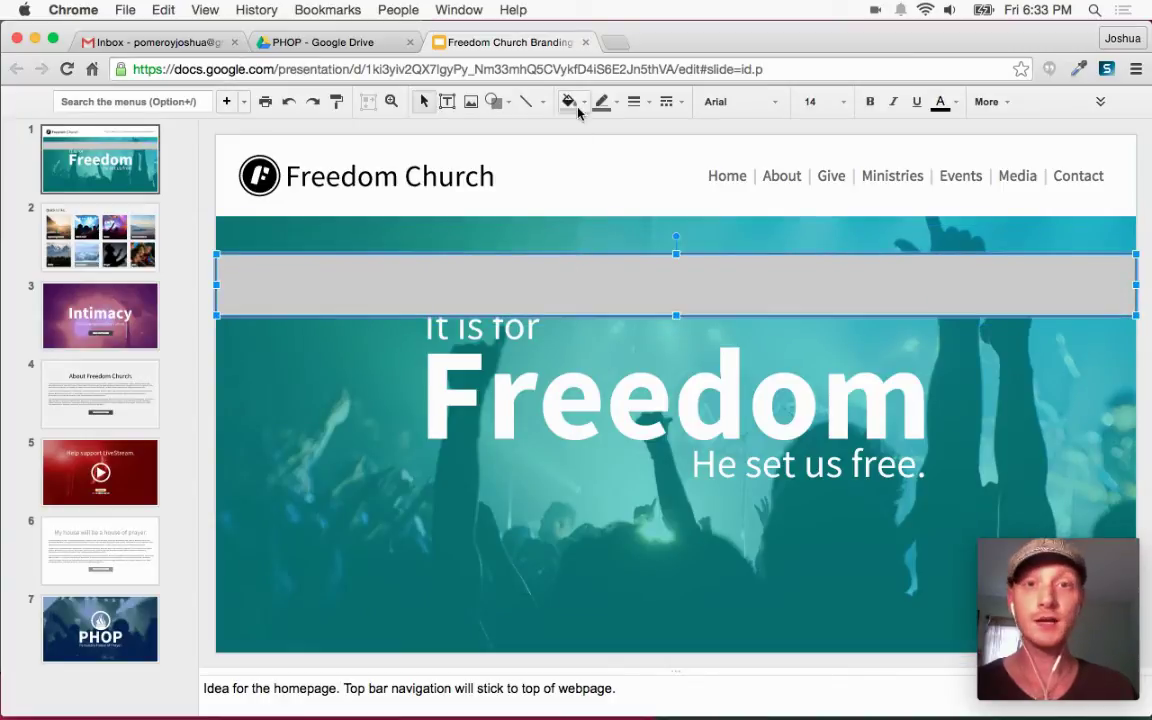
Give the rectangle a transparent border and a white fill
click(615, 101)
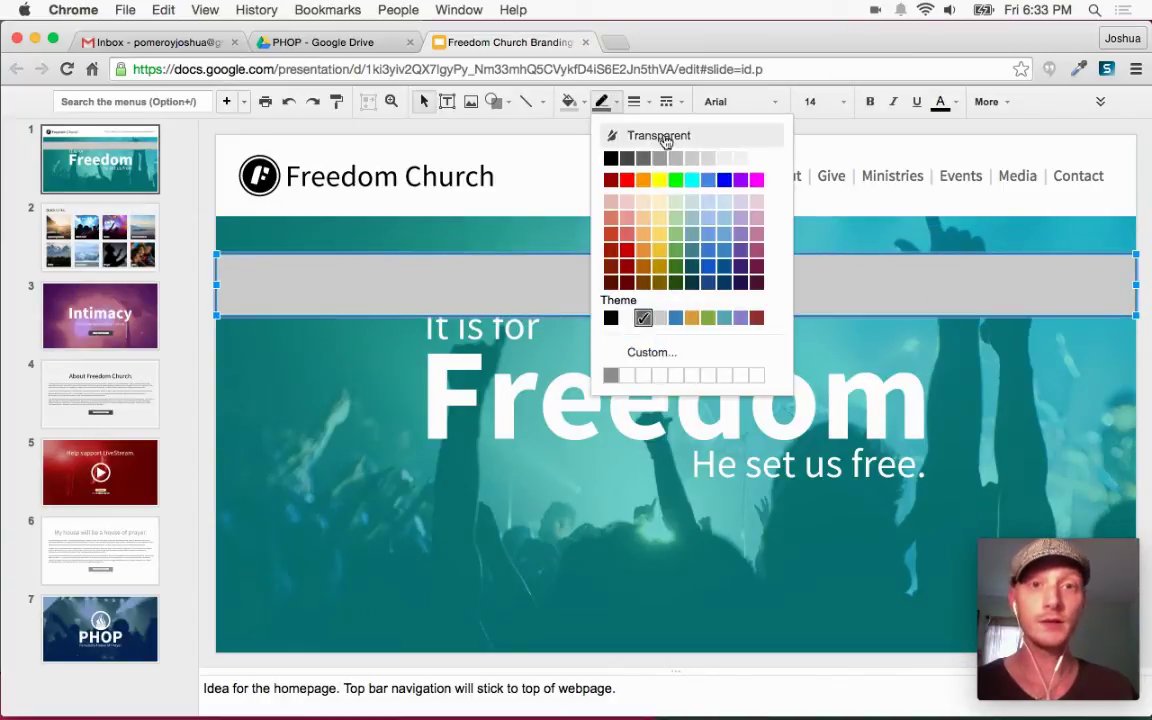
click(658, 136)
click(570, 103)
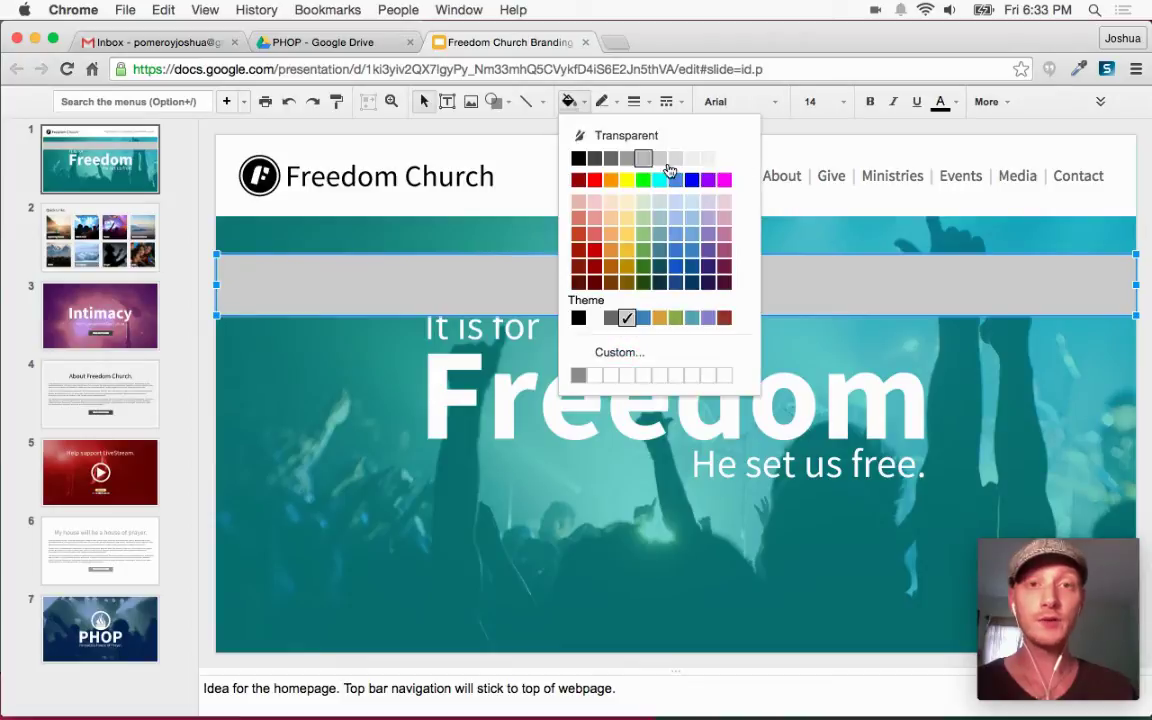
click(724, 160)
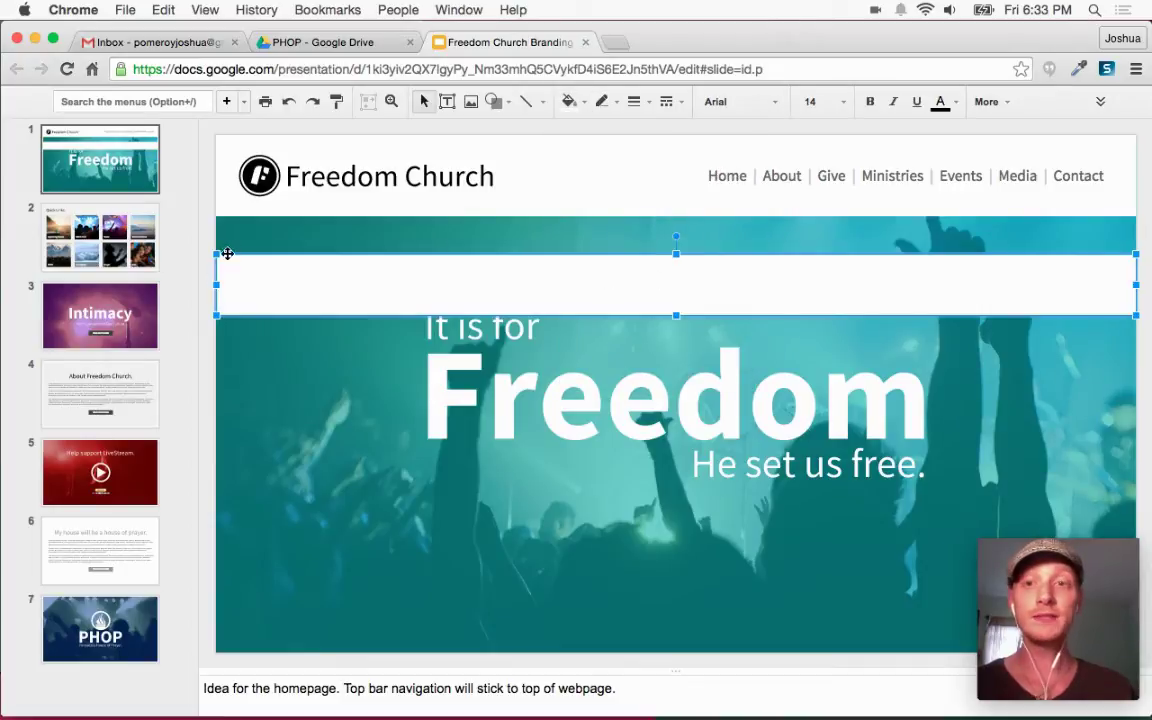
click(776, 176)
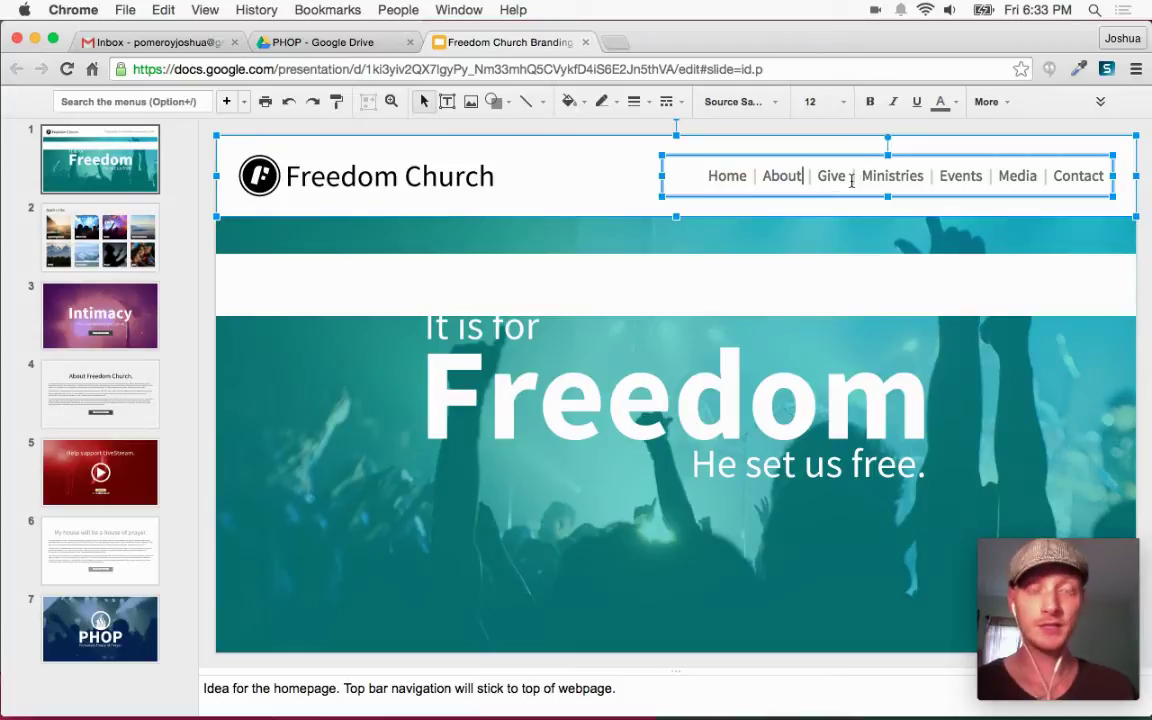
drag(776, 176, 1018, 177)
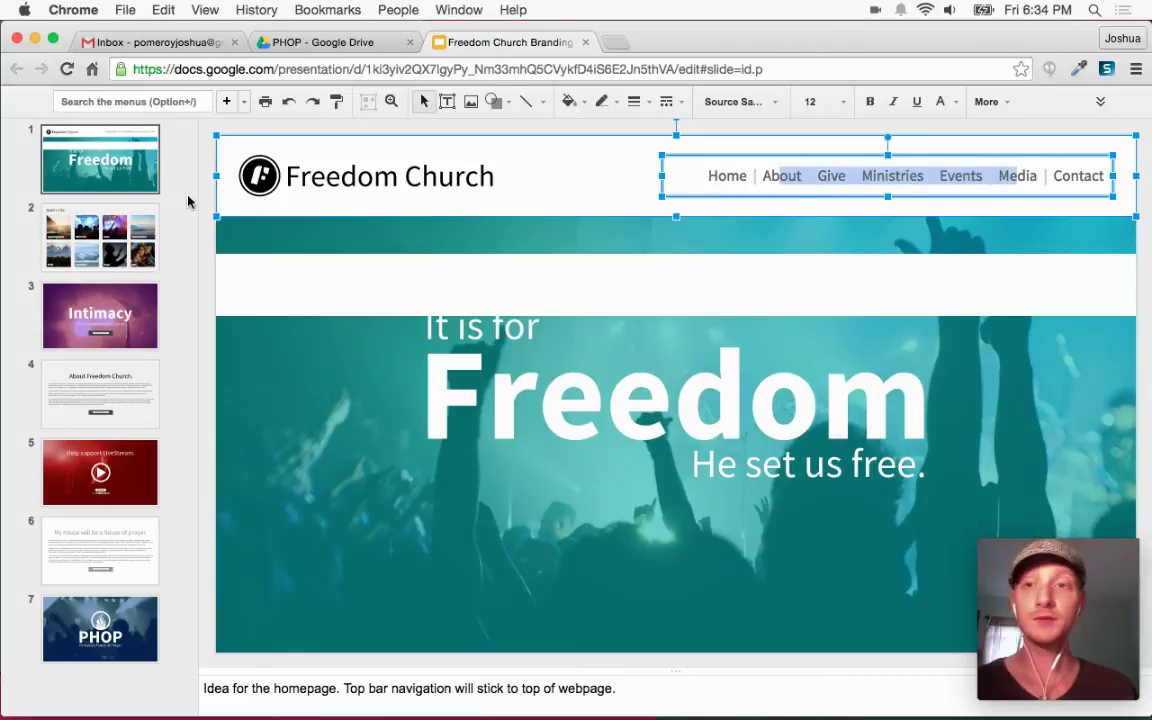
click(188, 207)
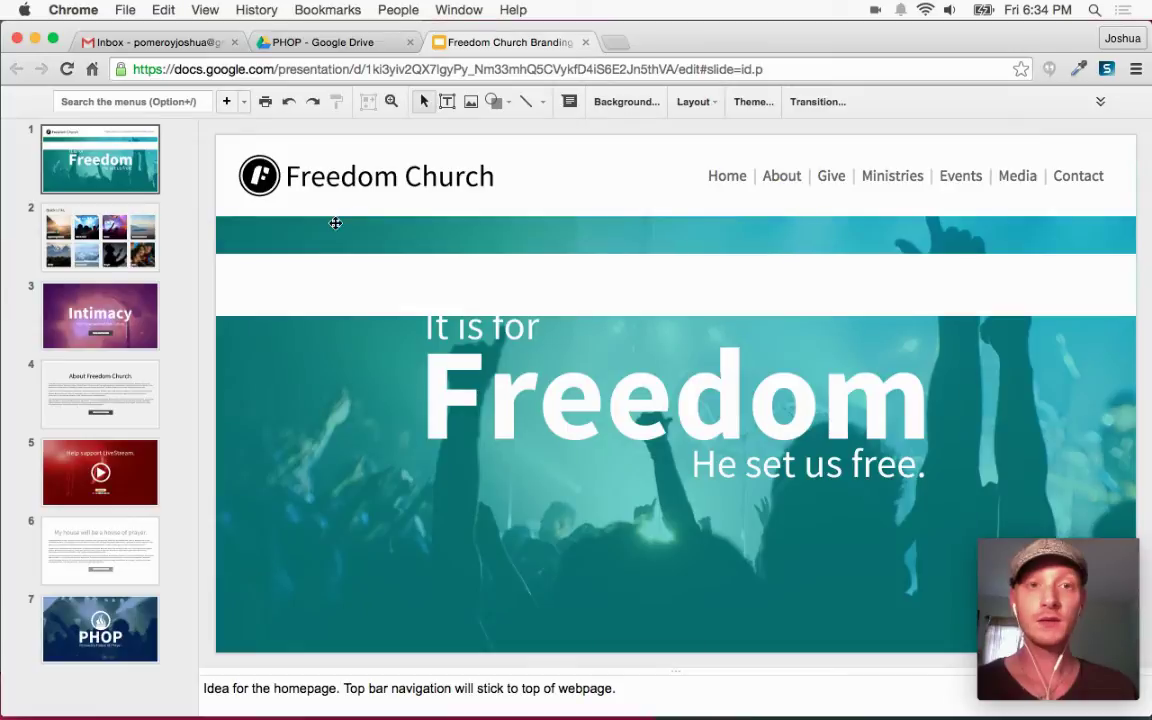
click(378, 170)
click(368, 168)
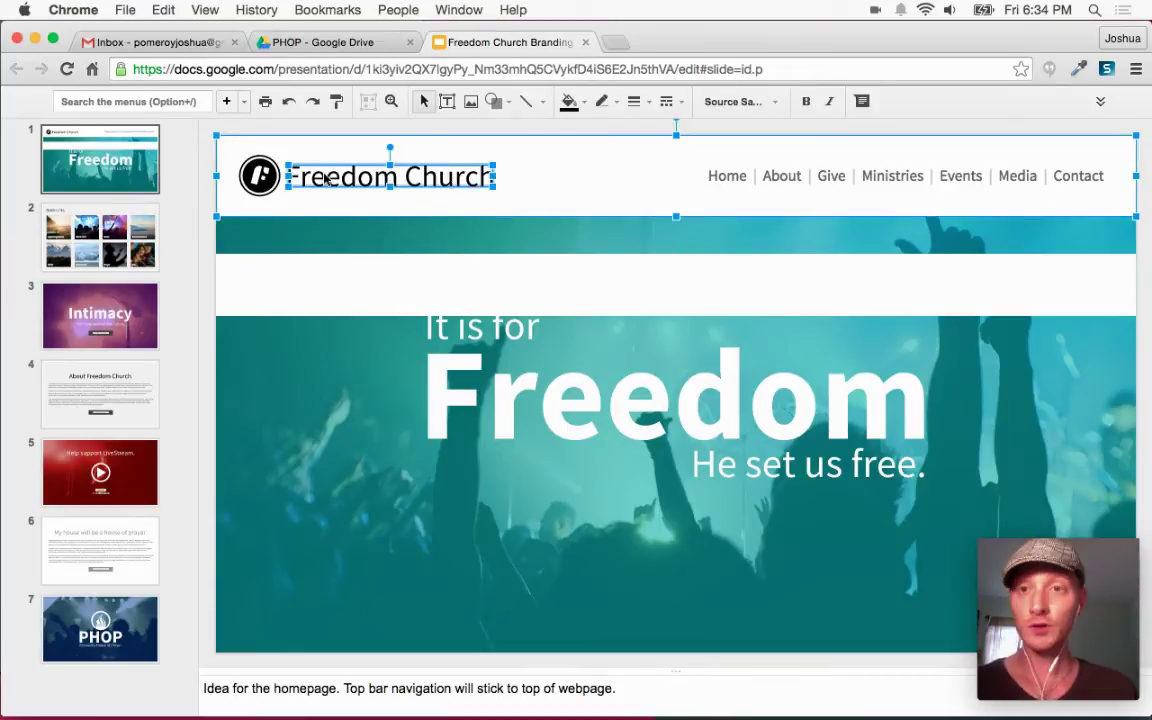
click(259, 177)
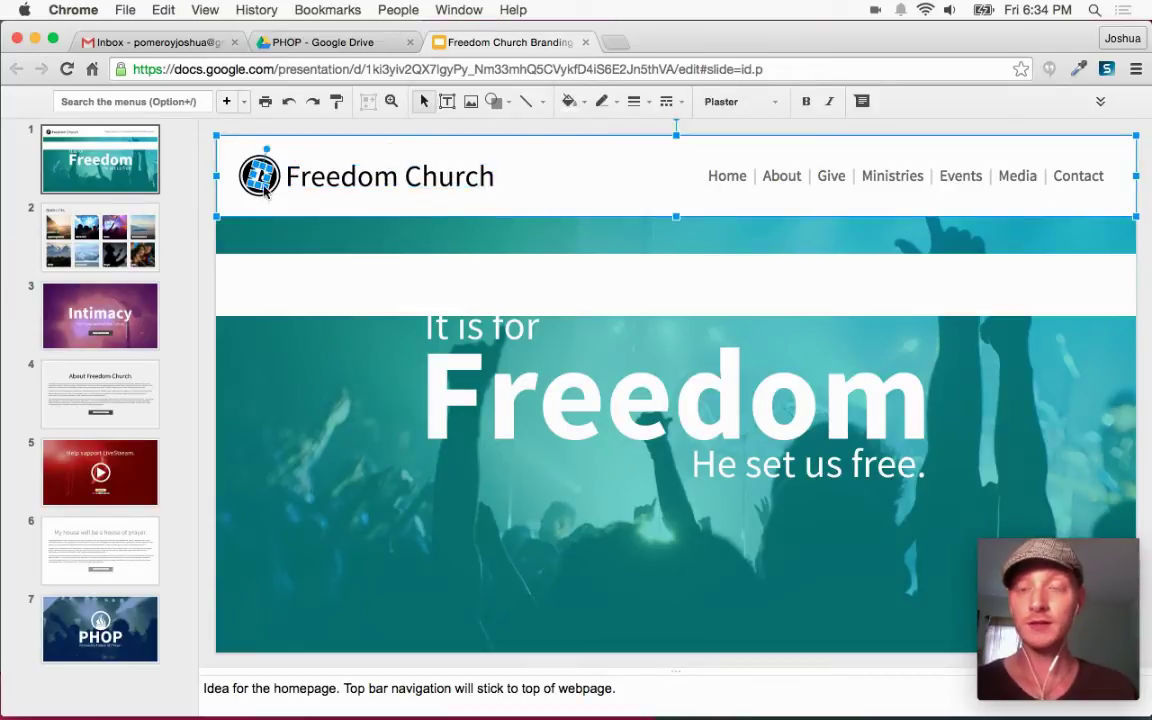
click(207, 203)
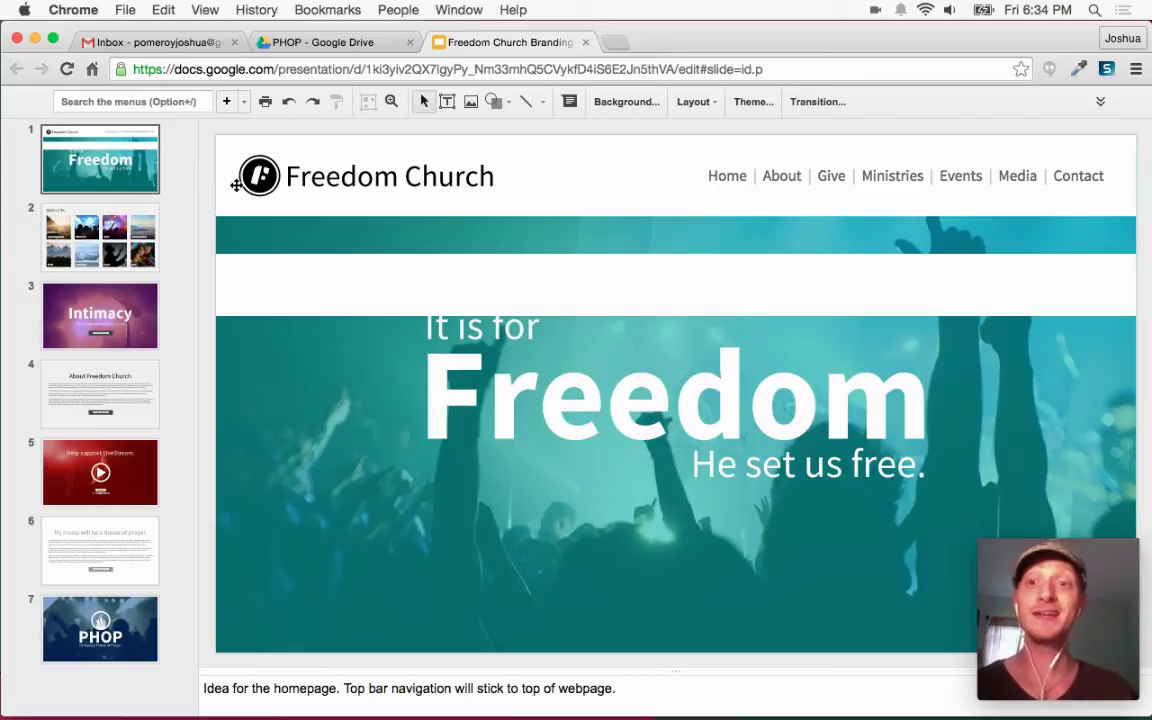
click(391, 101)
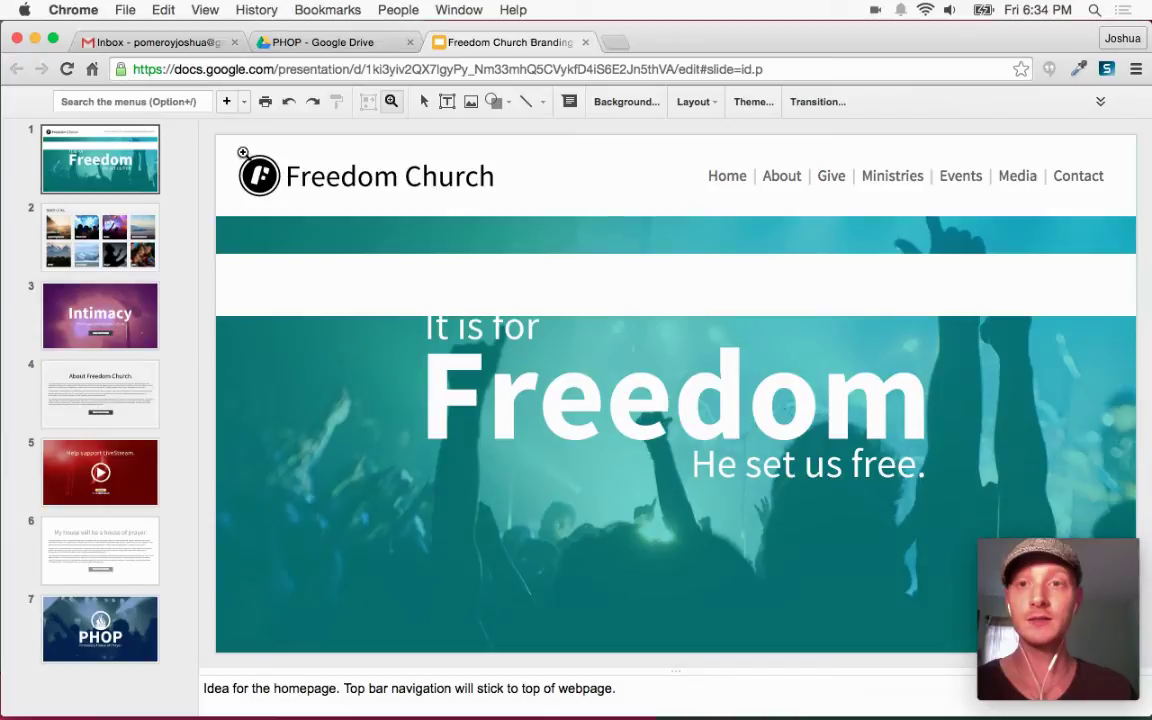
Zoom in to inspect the Freedom Church logo's group, inner shape, circle and ring
click(280, 188)
scroll(491, 255, up, 3)
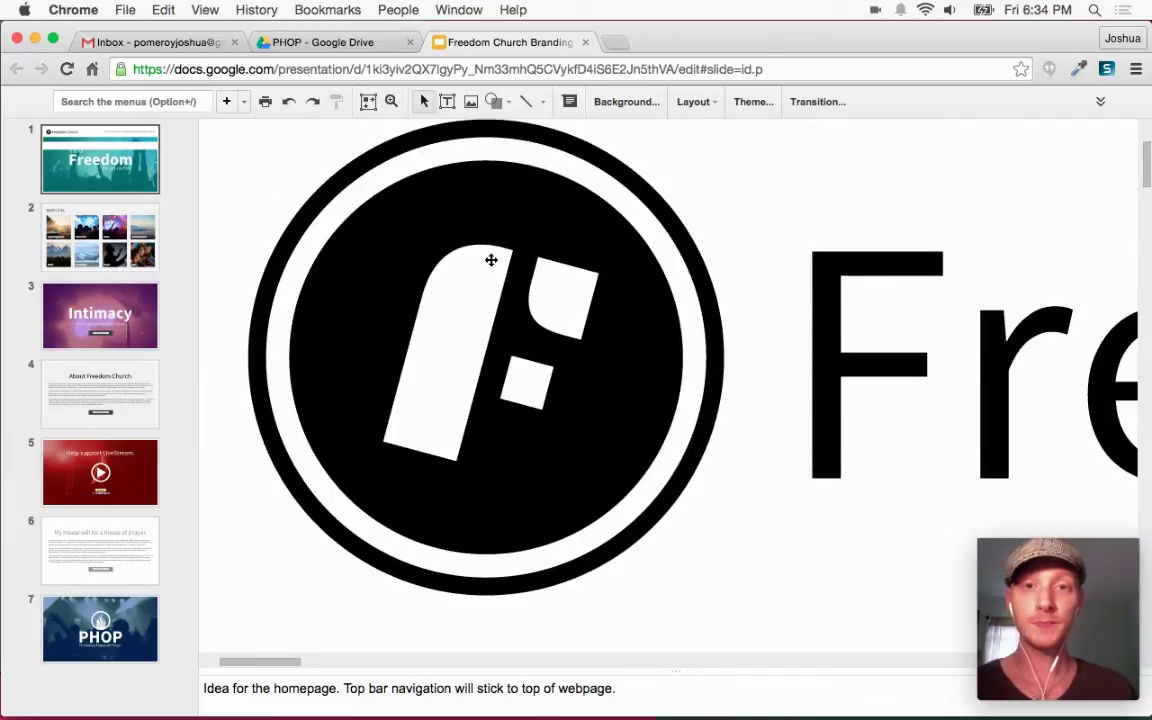
click(483, 291)
click(482, 294)
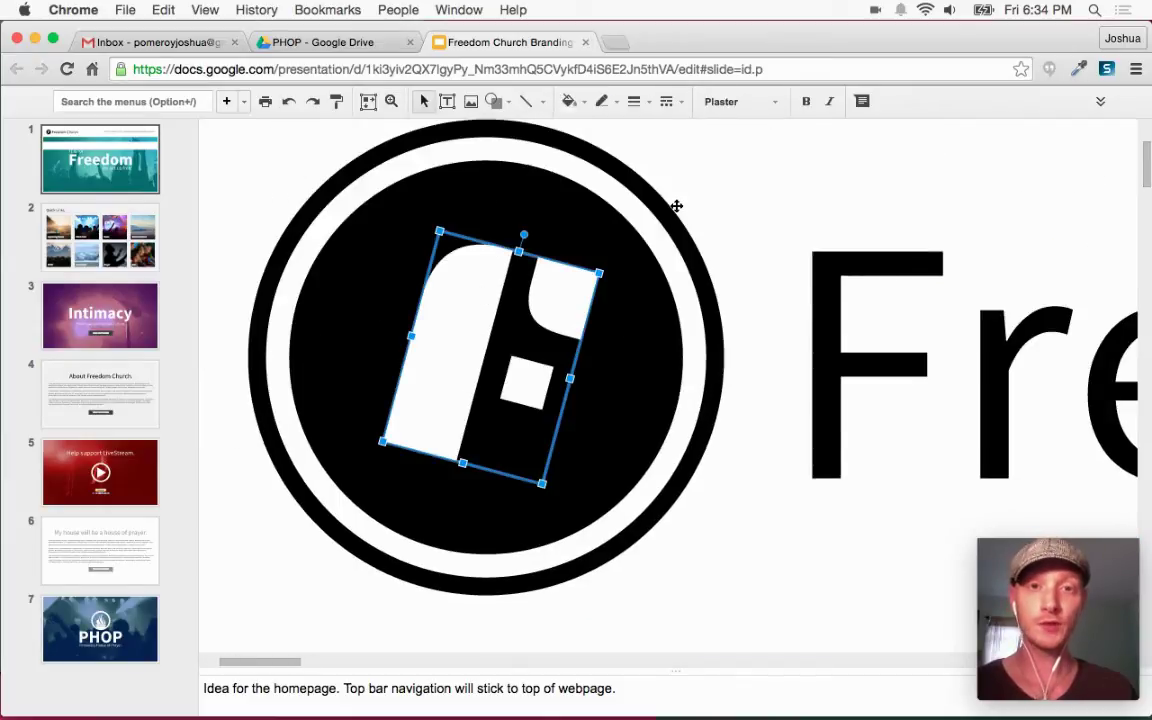
click(645, 260)
click(686, 228)
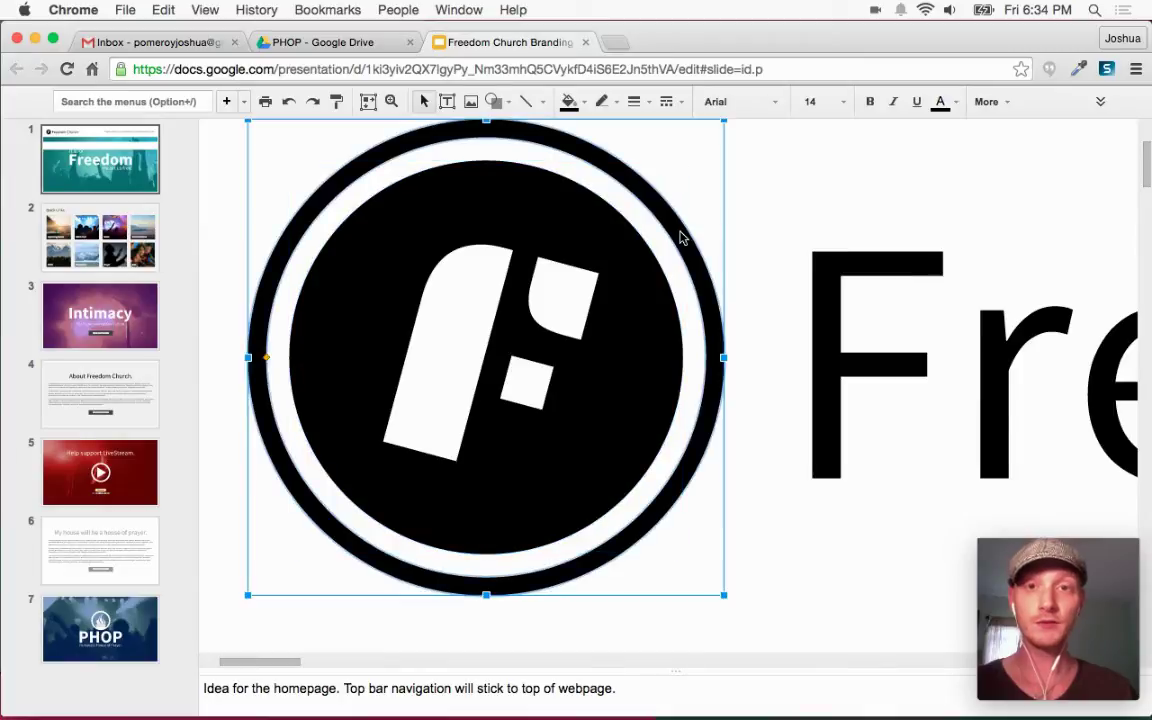
scroll(673, 247, up, 1)
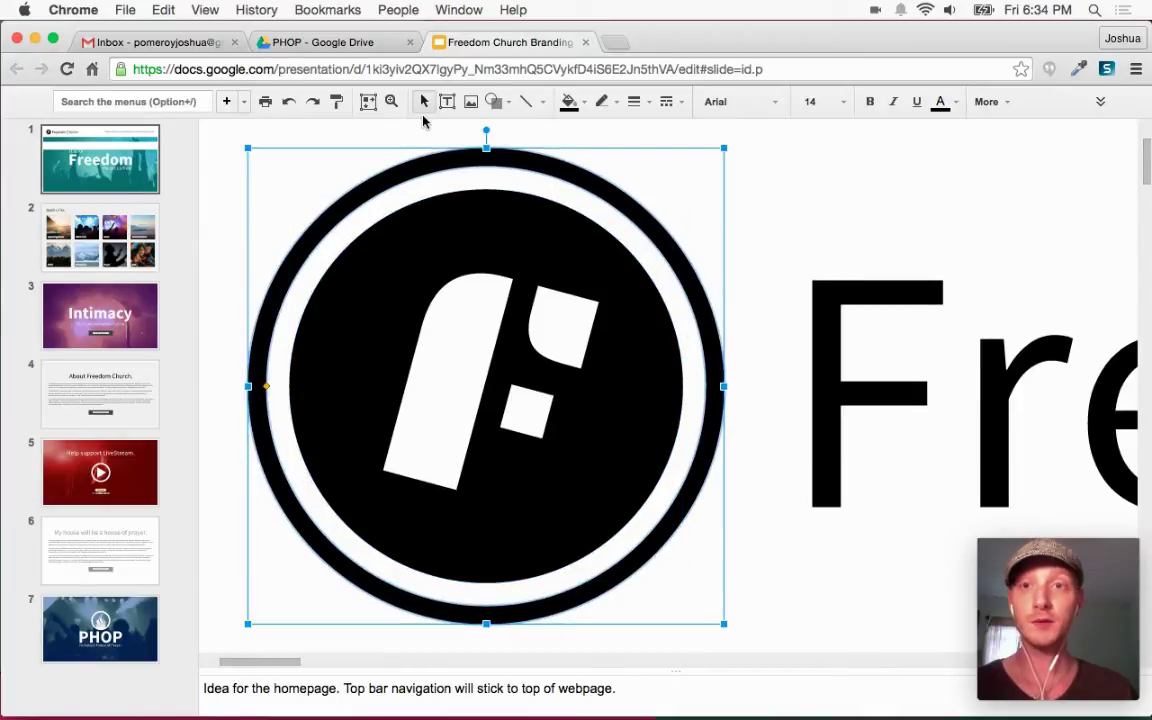
Zoom to fit the slide and delete the white bar over the banner
click(368, 101)
click(198, 193)
drag(669, 159, 643, 378)
key(super+z)
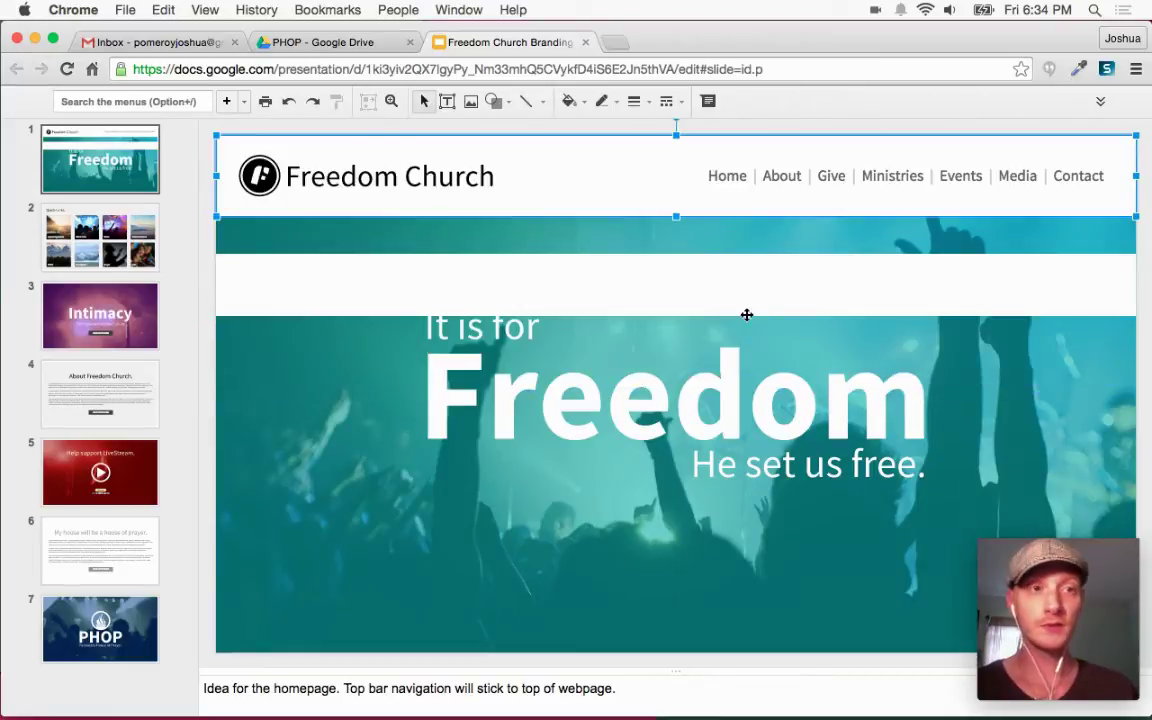
click(630, 304)
key(Delete)
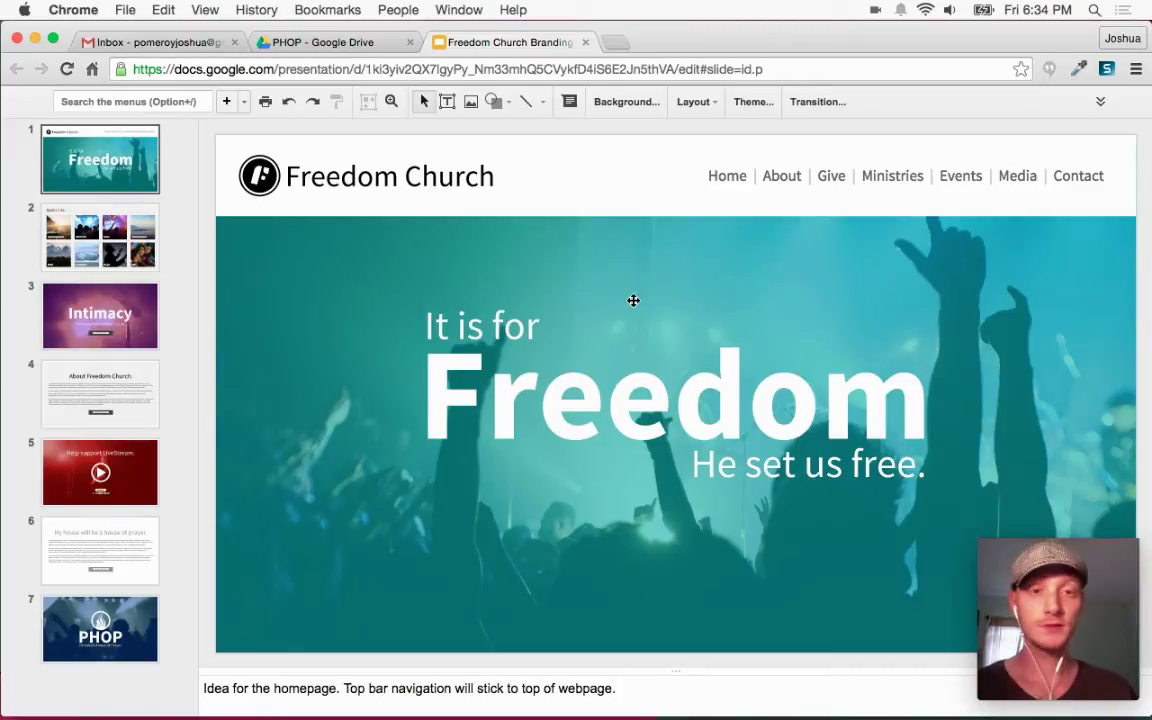
drag(283, 339, 427, 348)
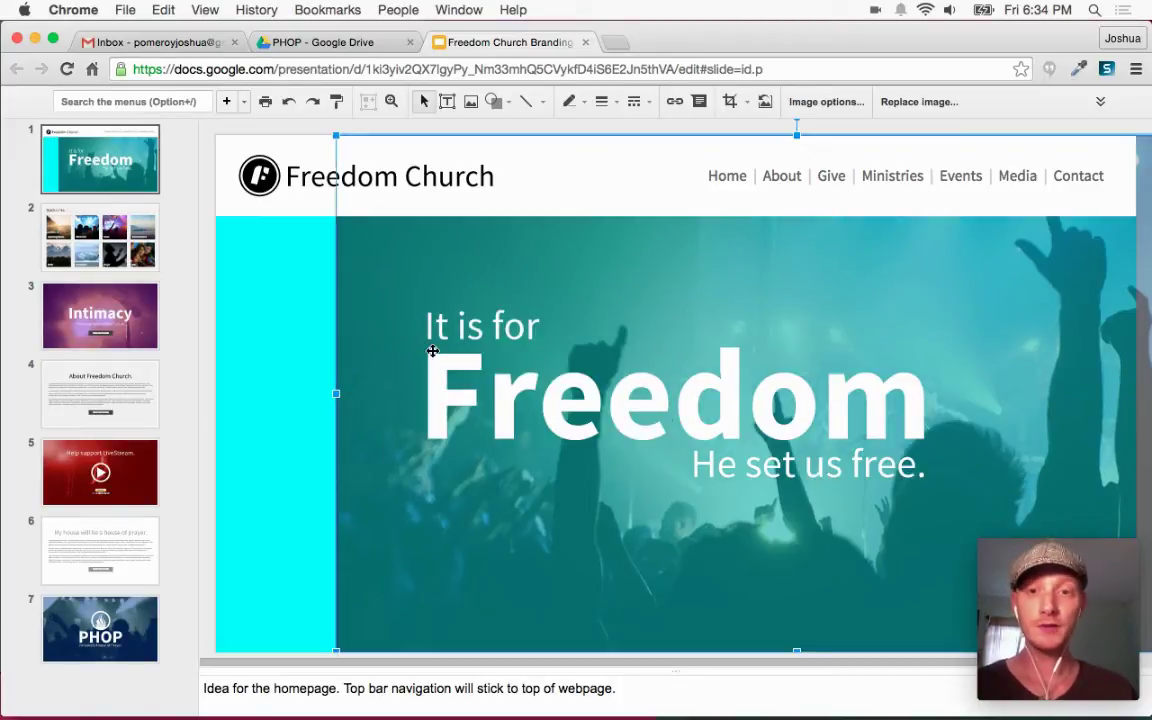
key(super+z)
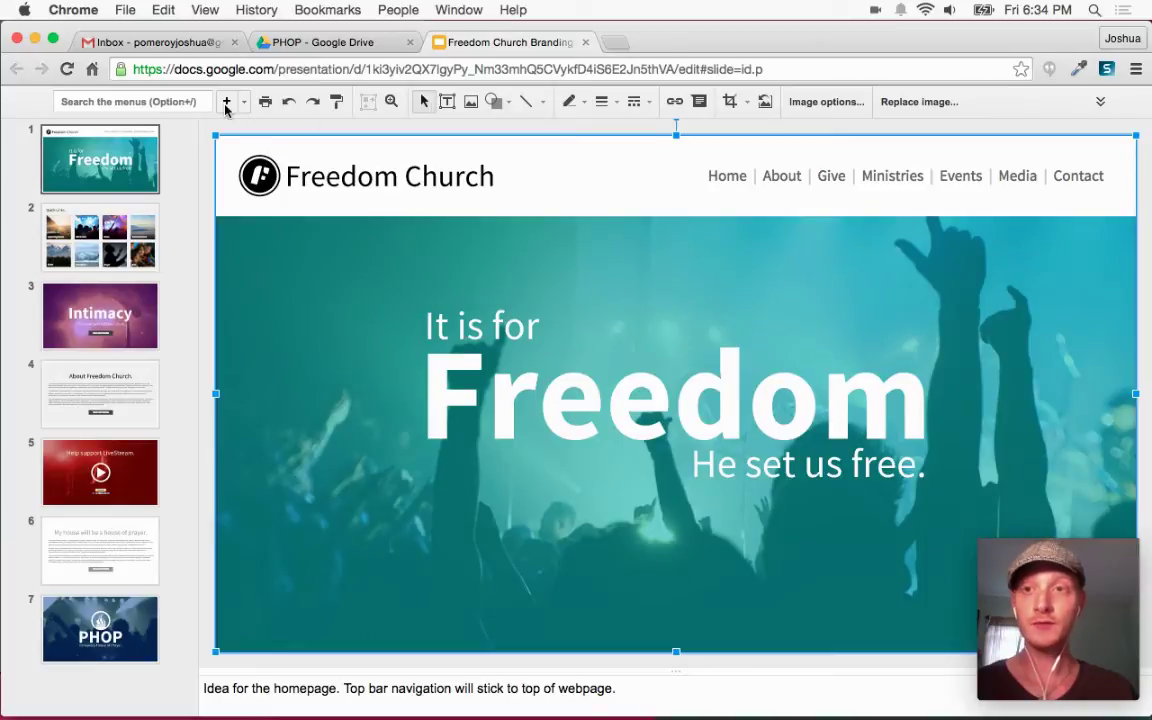
click(167, 101)
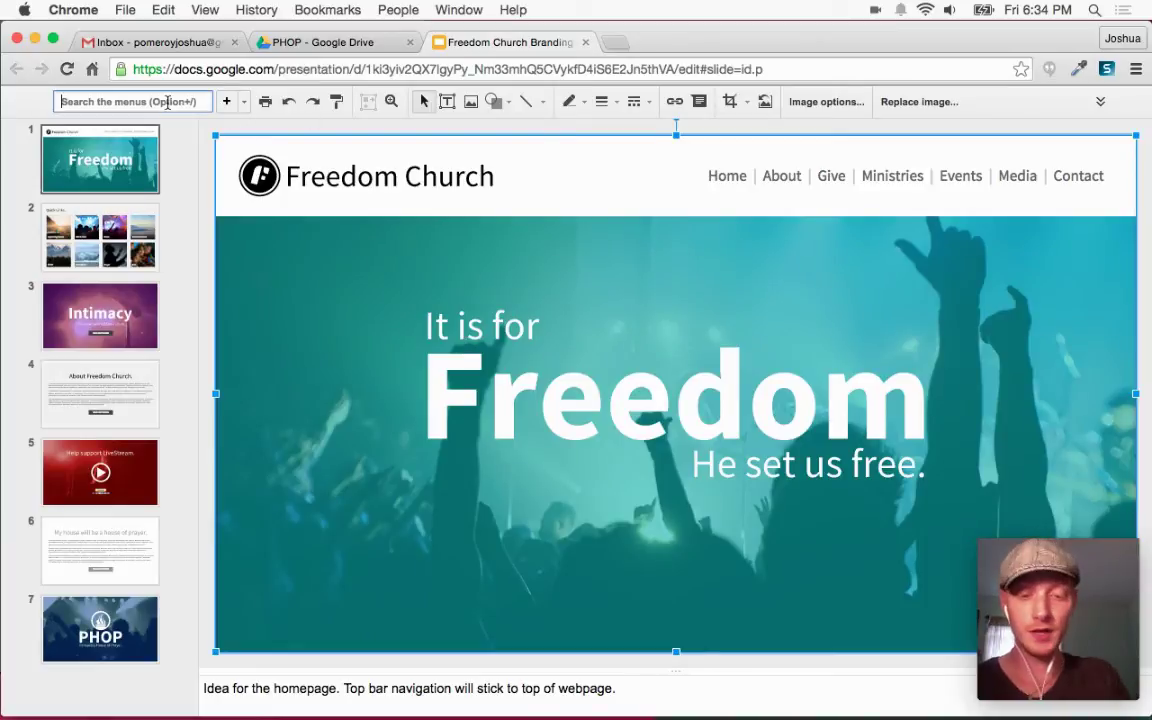
text(insert)
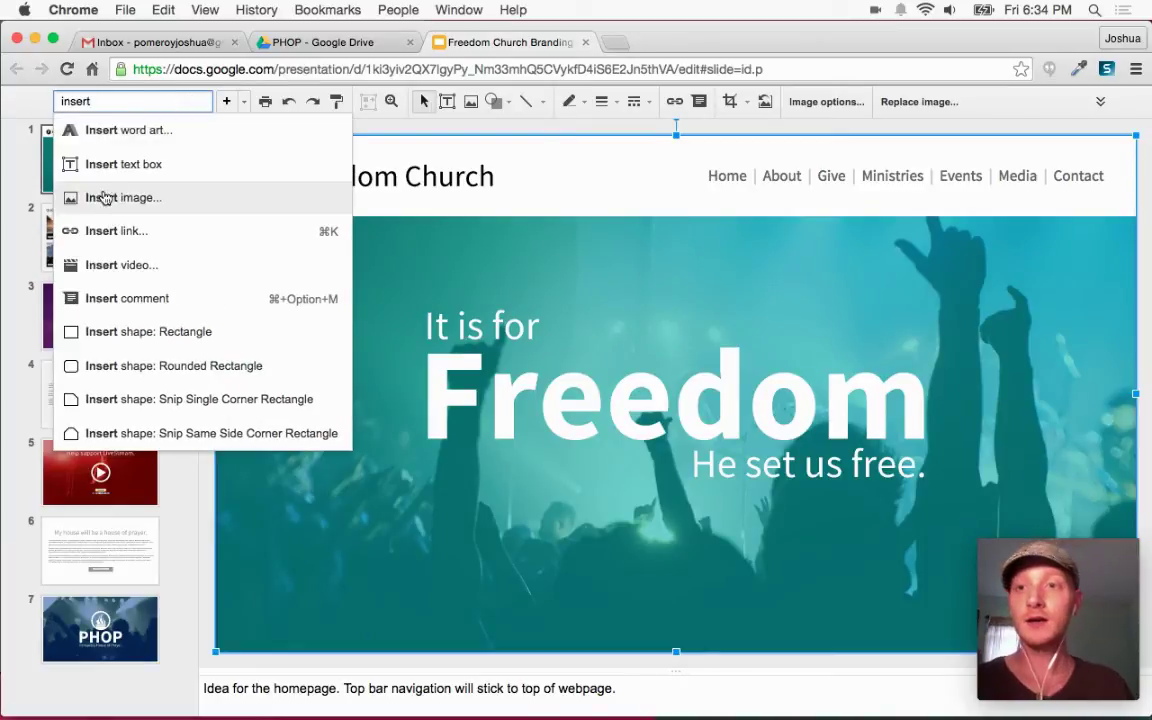
click(912, 112)
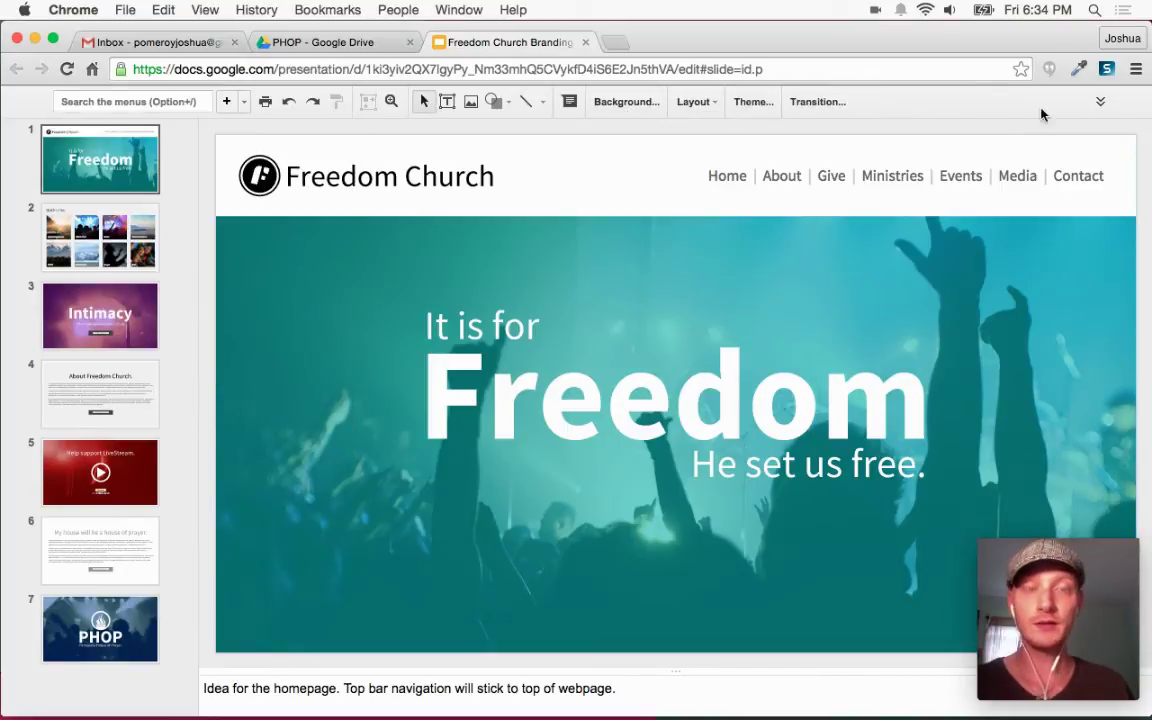
click(1101, 103)
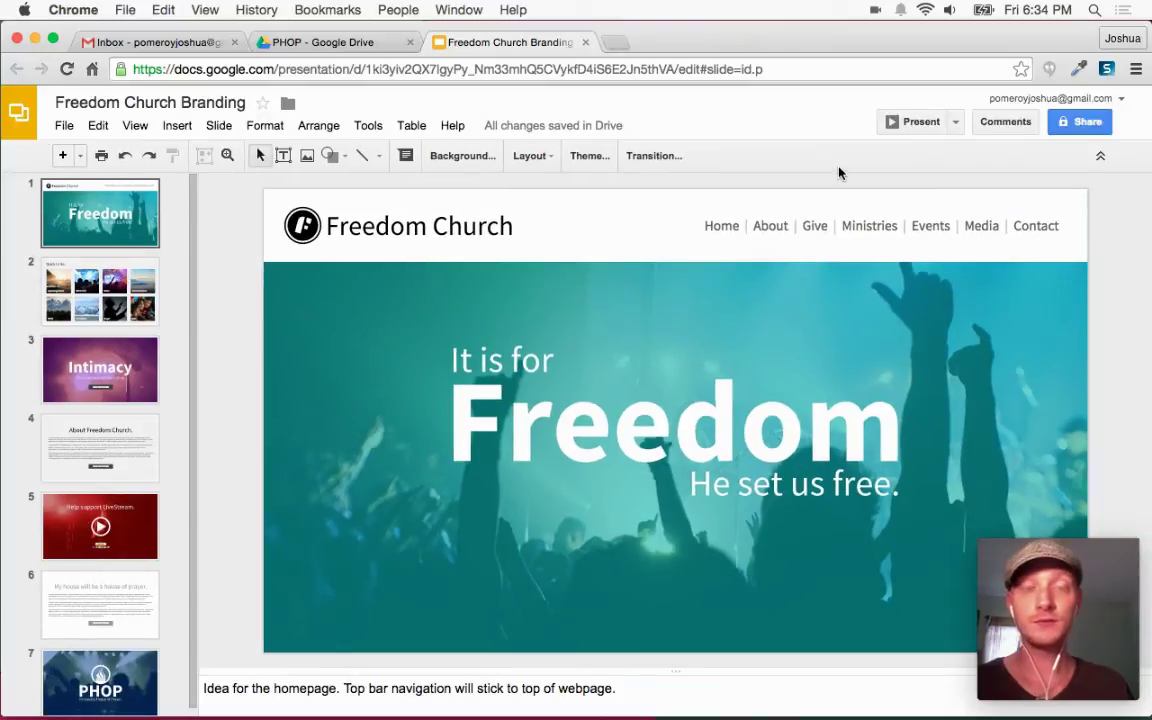
click(1101, 157)
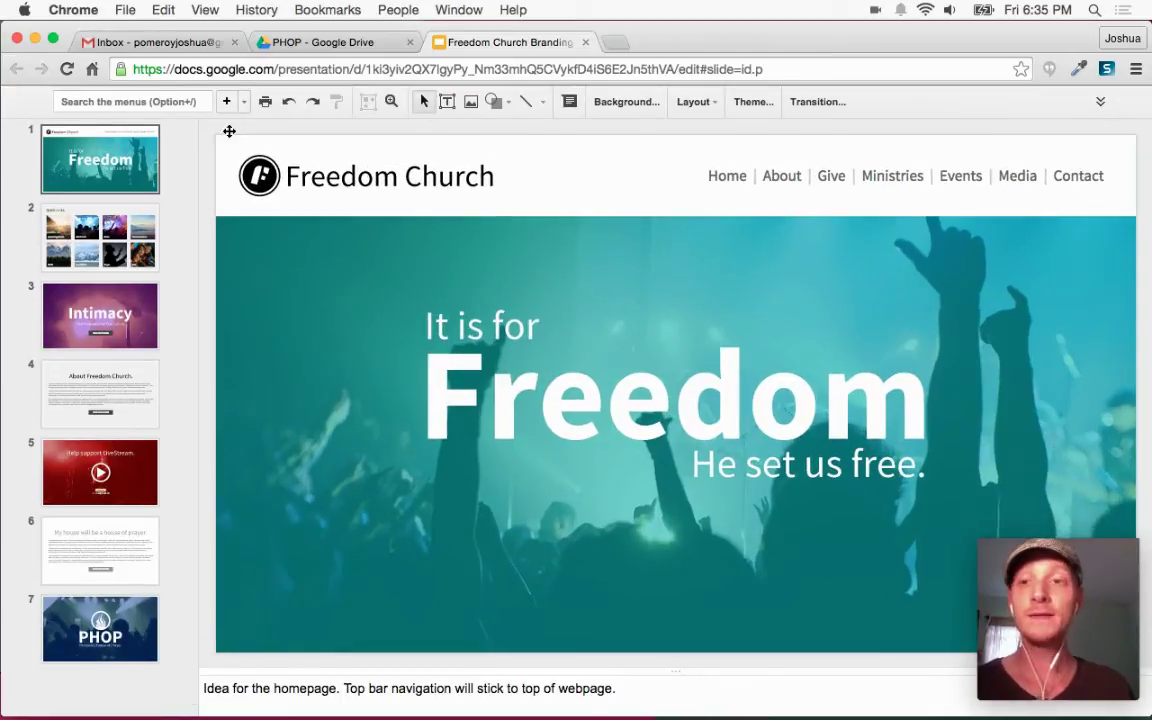
click(170, 101)
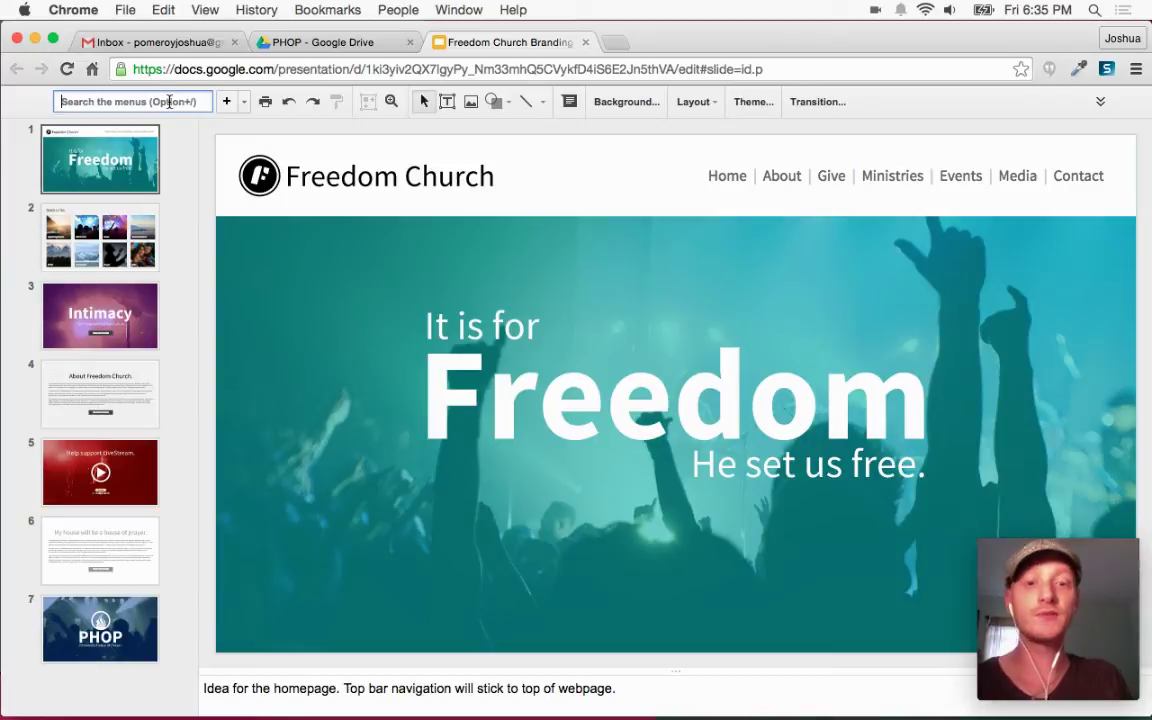
Search Google images for 'concert' from the Insert image dialog
text(inse)
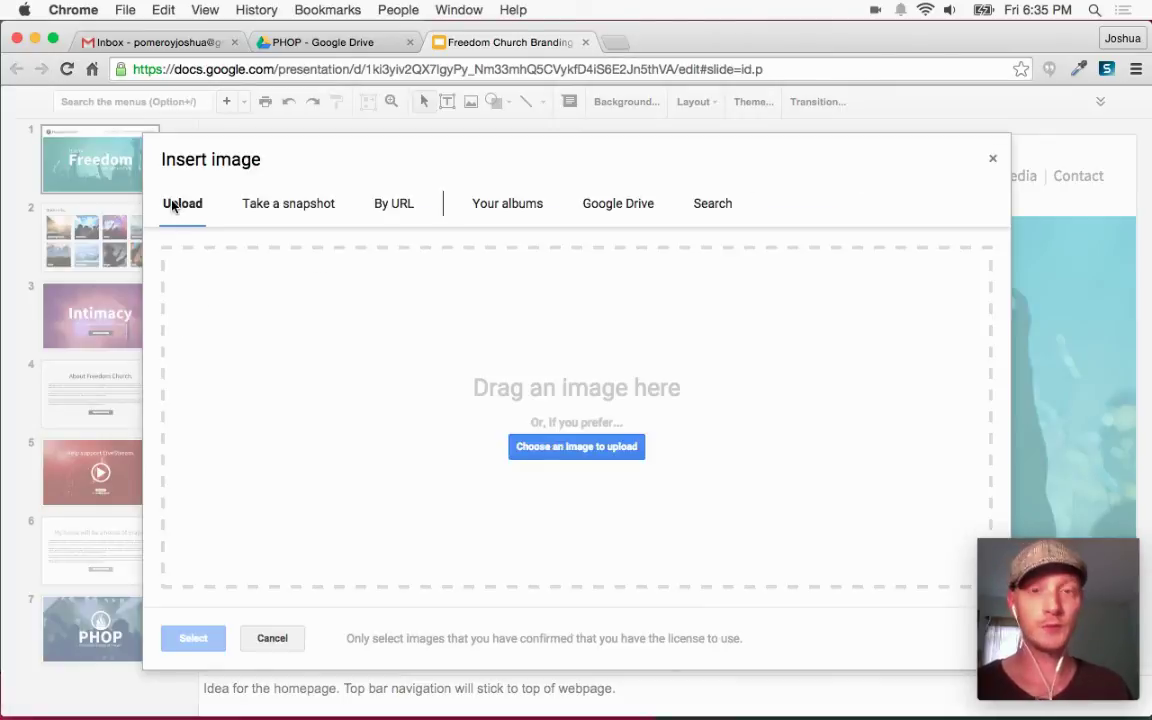
click(728, 210)
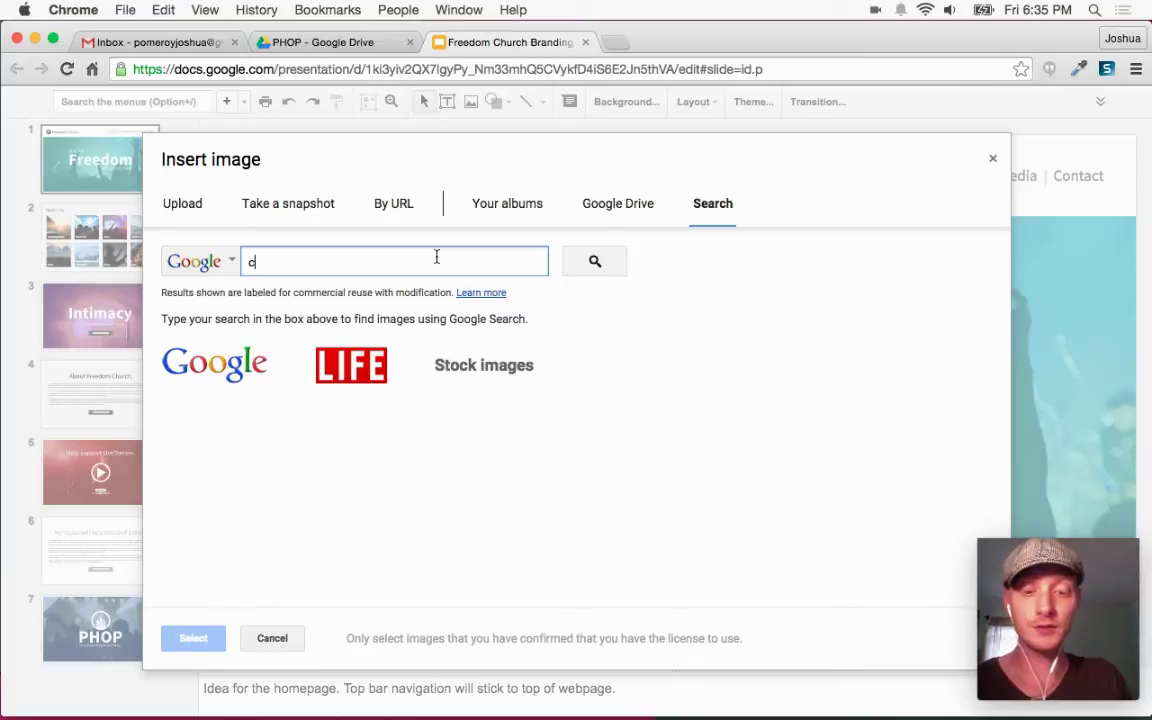
text(concert)
key(Return)
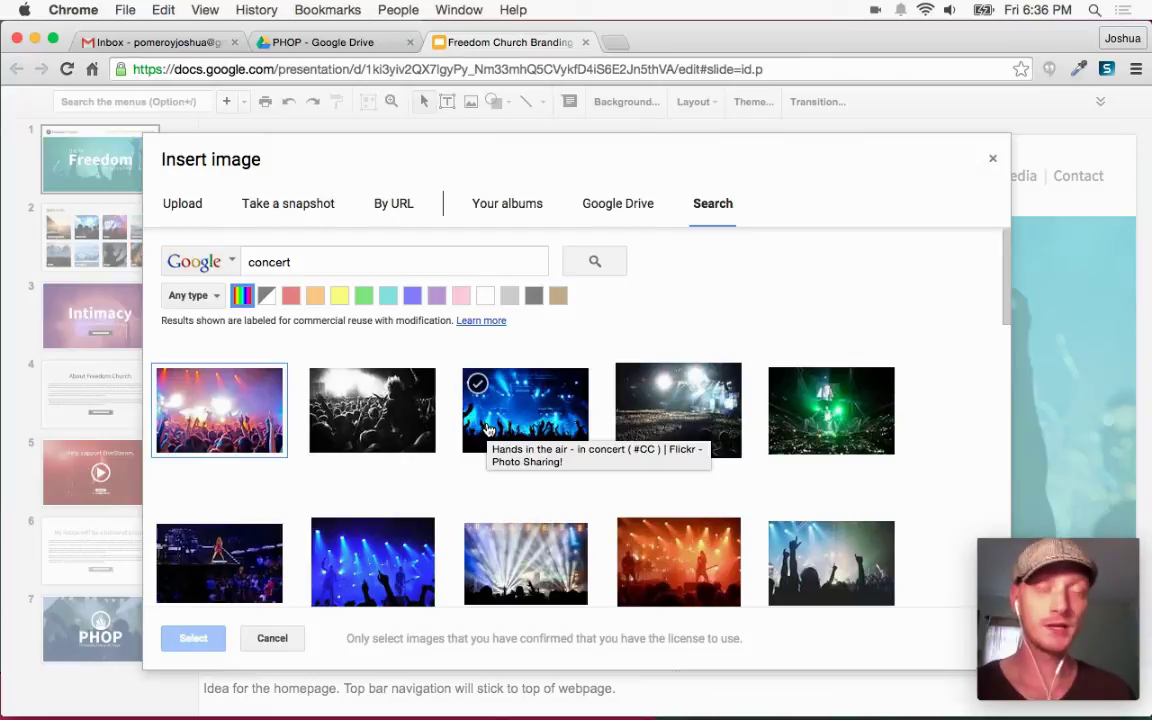
Close the image search and open Image options for the homepage photo, leaving it in place
click(990, 161)
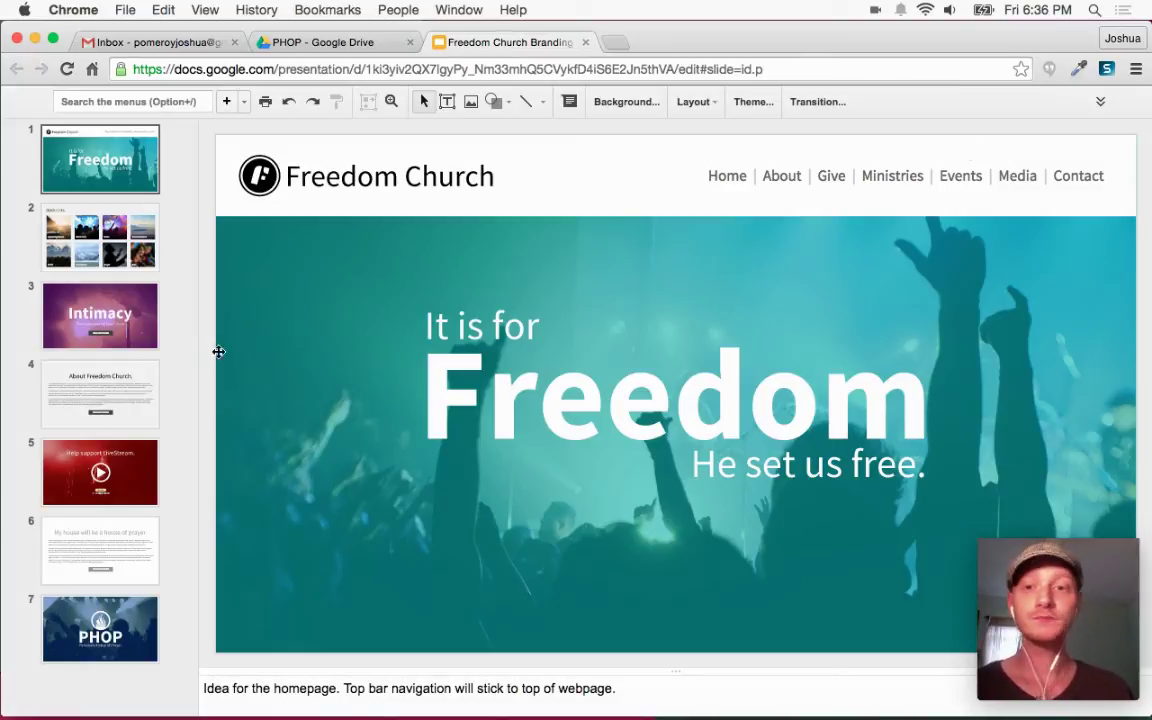
click(258, 378)
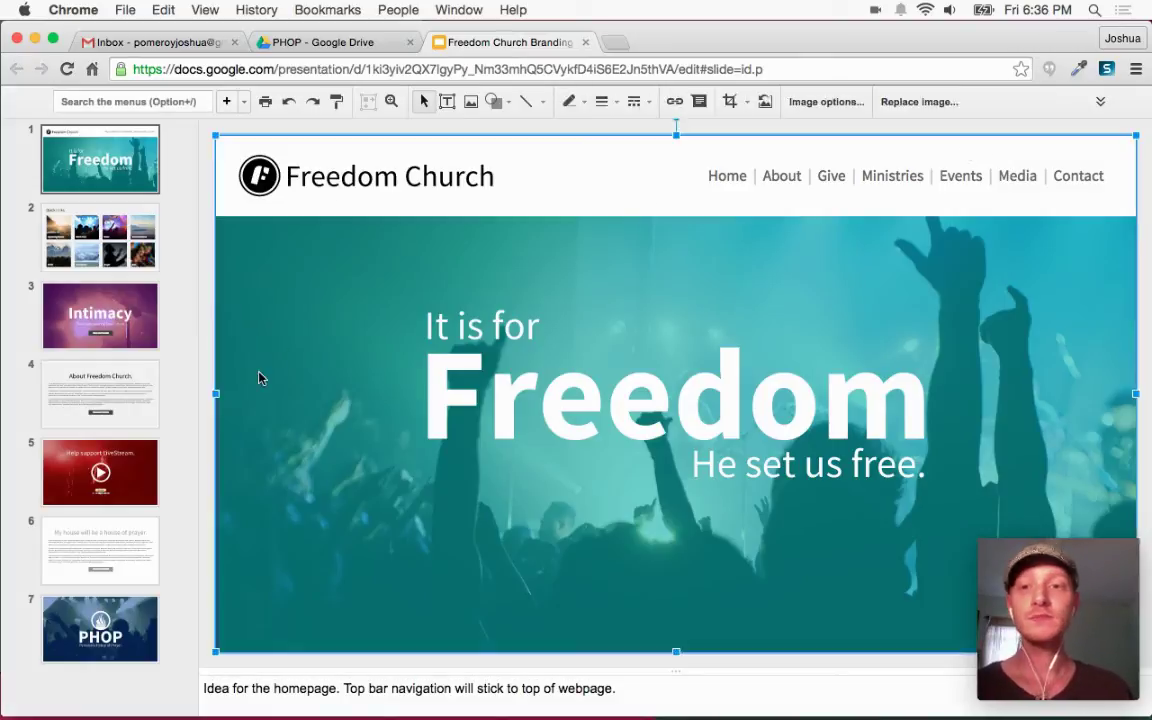
click(822, 102)
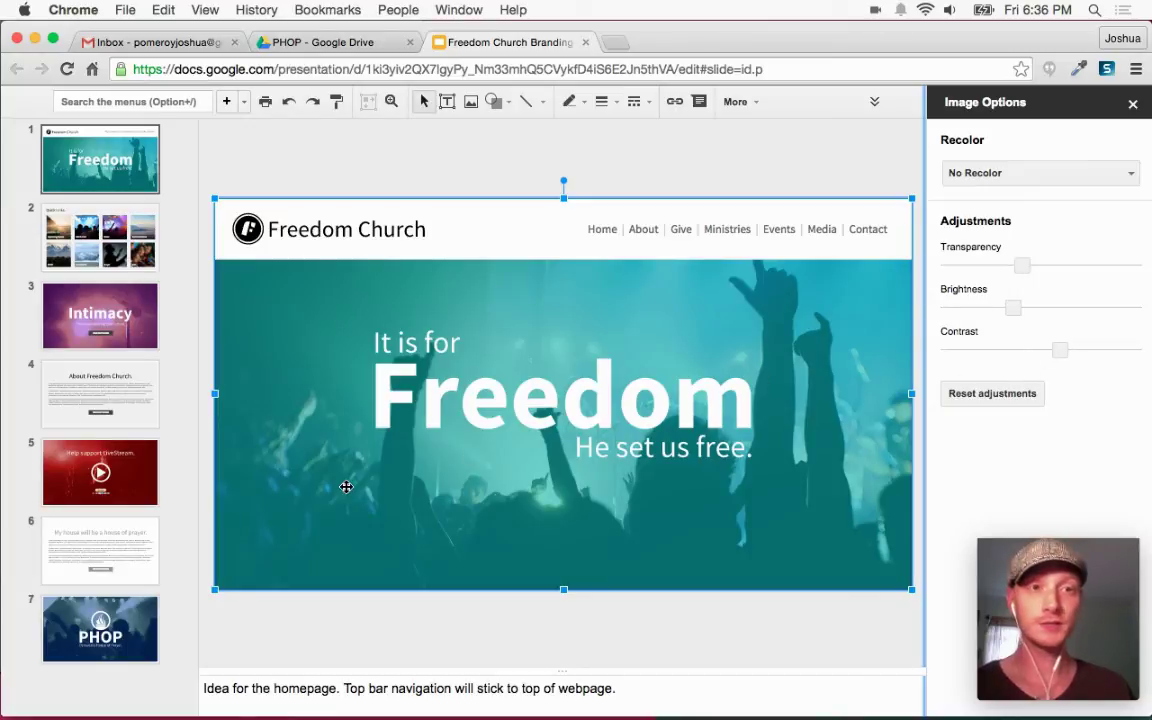
drag(392, 495, 519, 532)
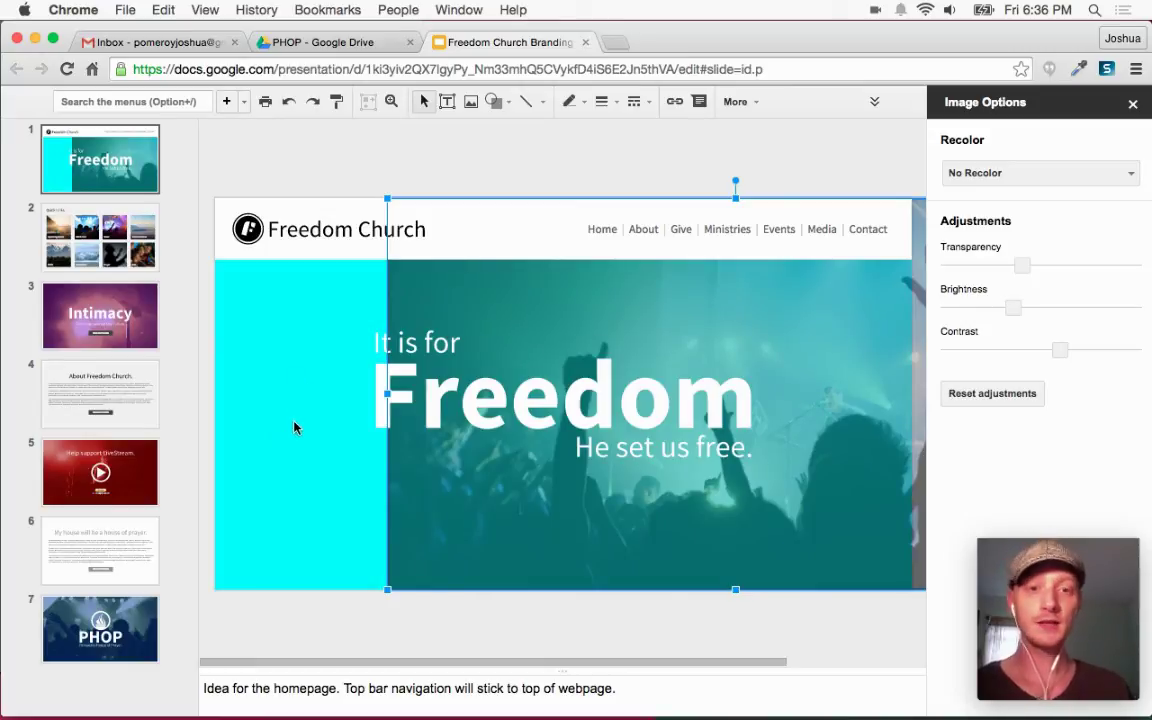
key(super+z)
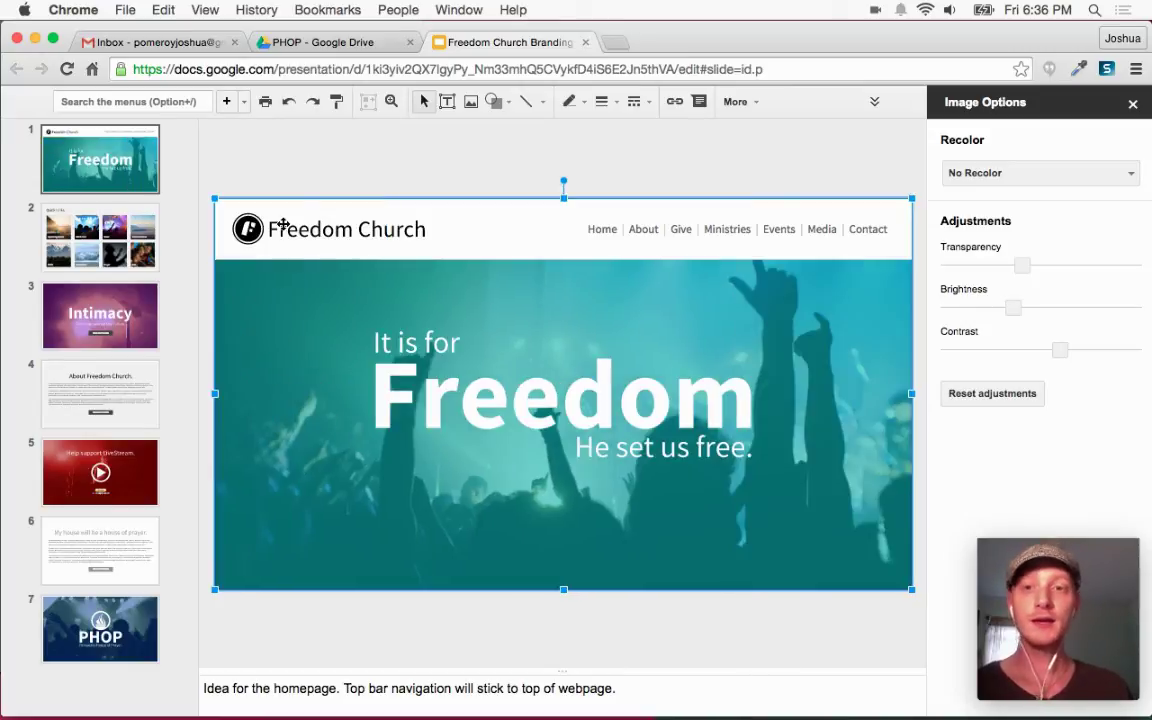
right_click(296, 177)
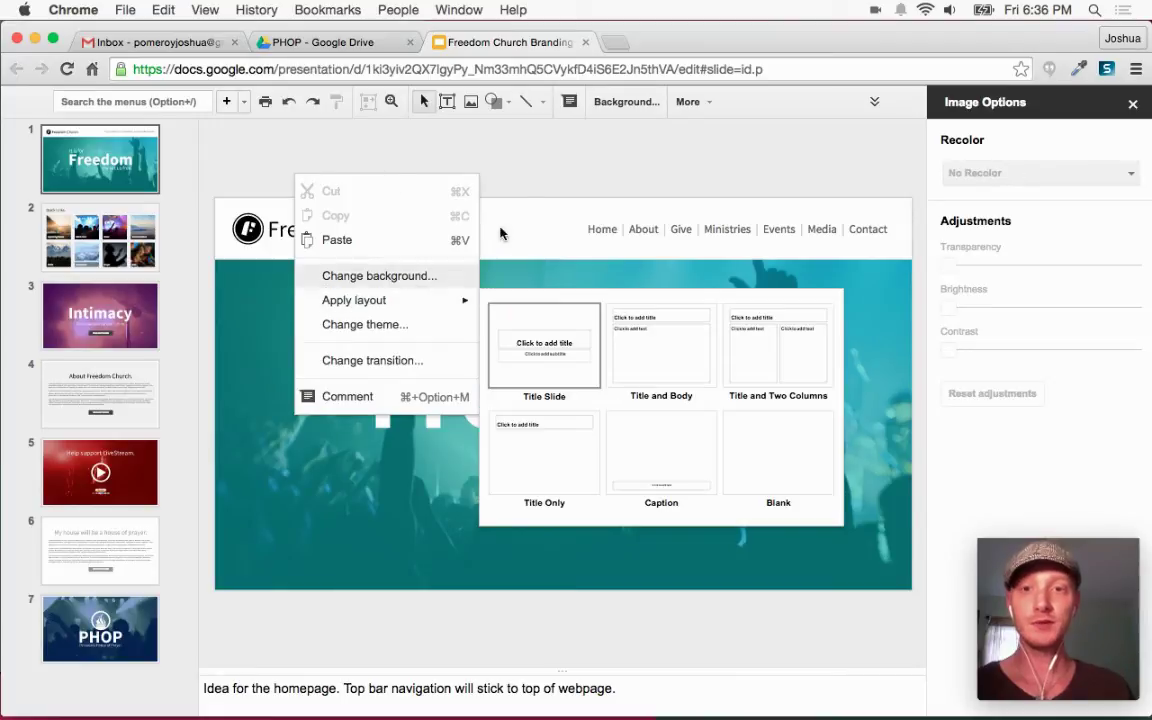
click(424, 170)
right_click(421, 167)
click(549, 268)
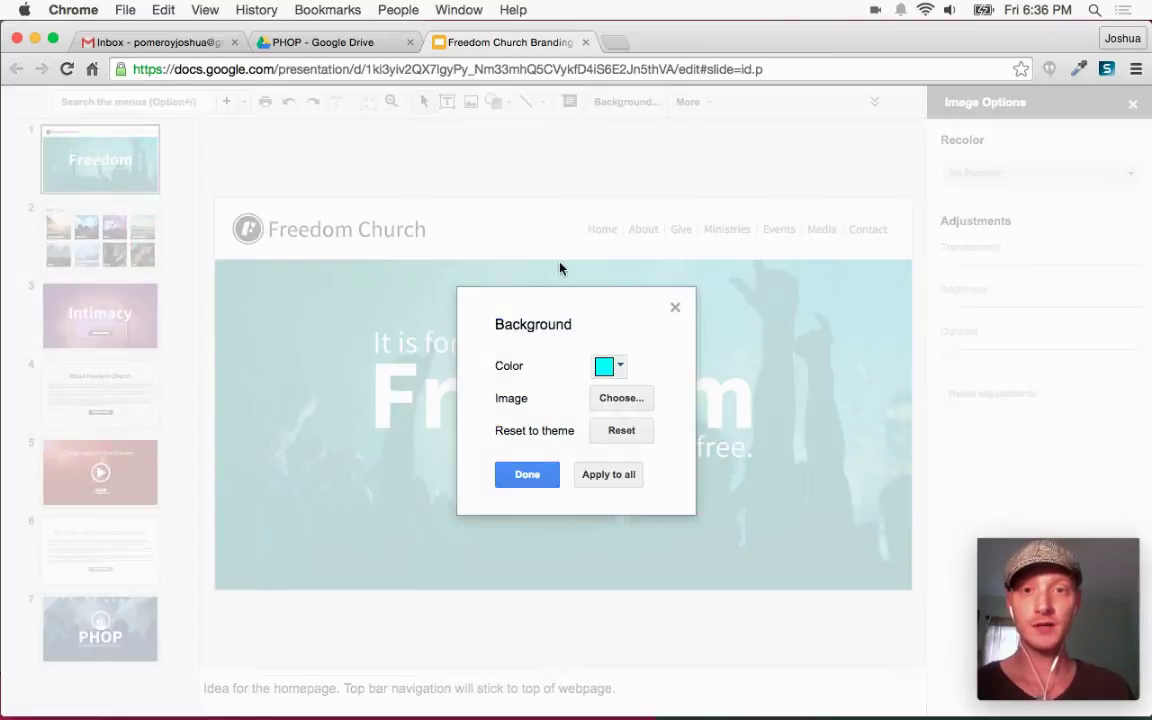
click(618, 366)
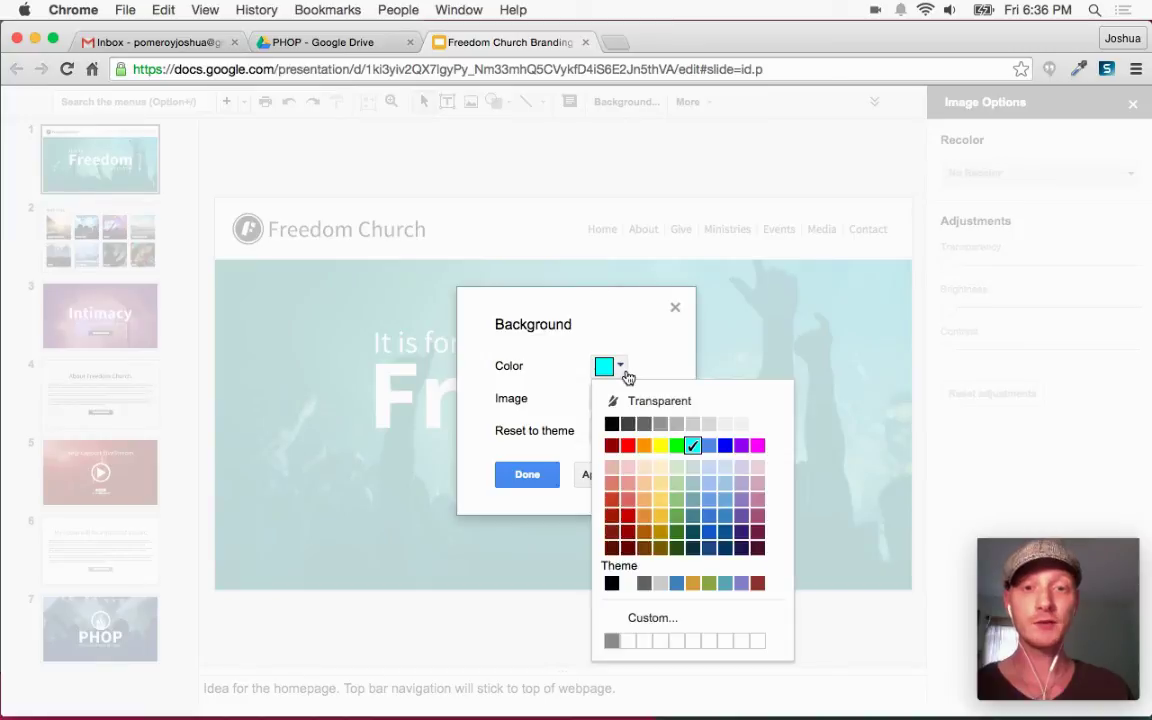
click(757, 445)
click(527, 474)
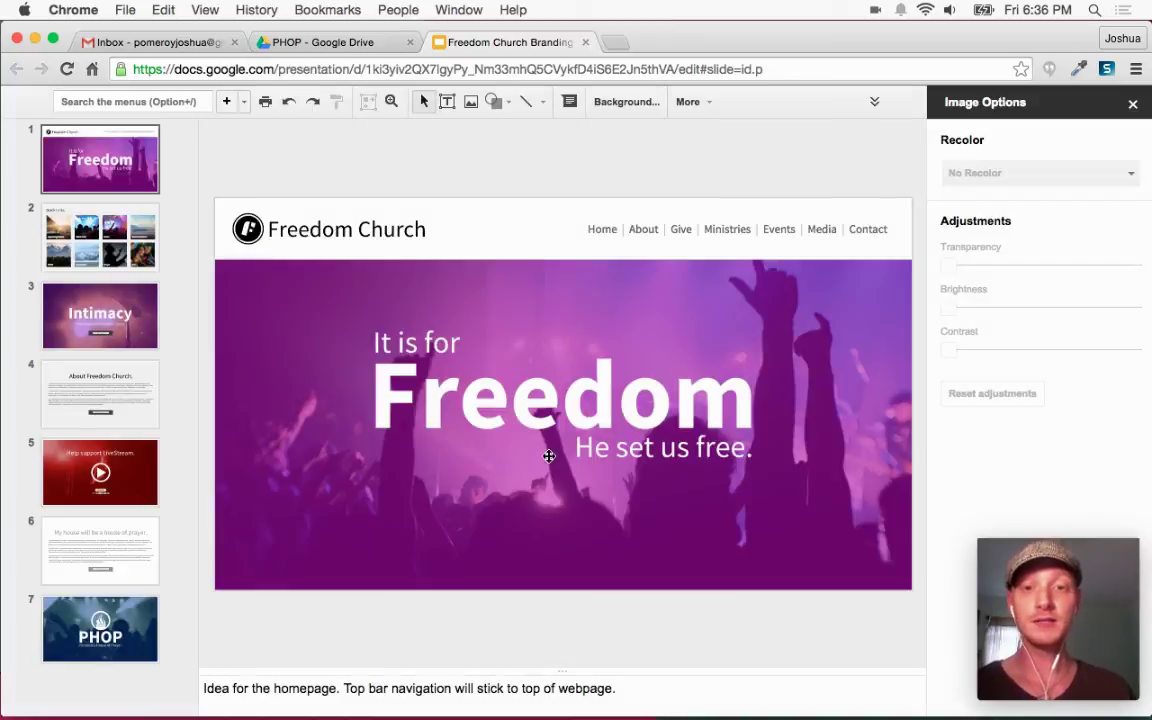
right_click(575, 180)
click(705, 280)
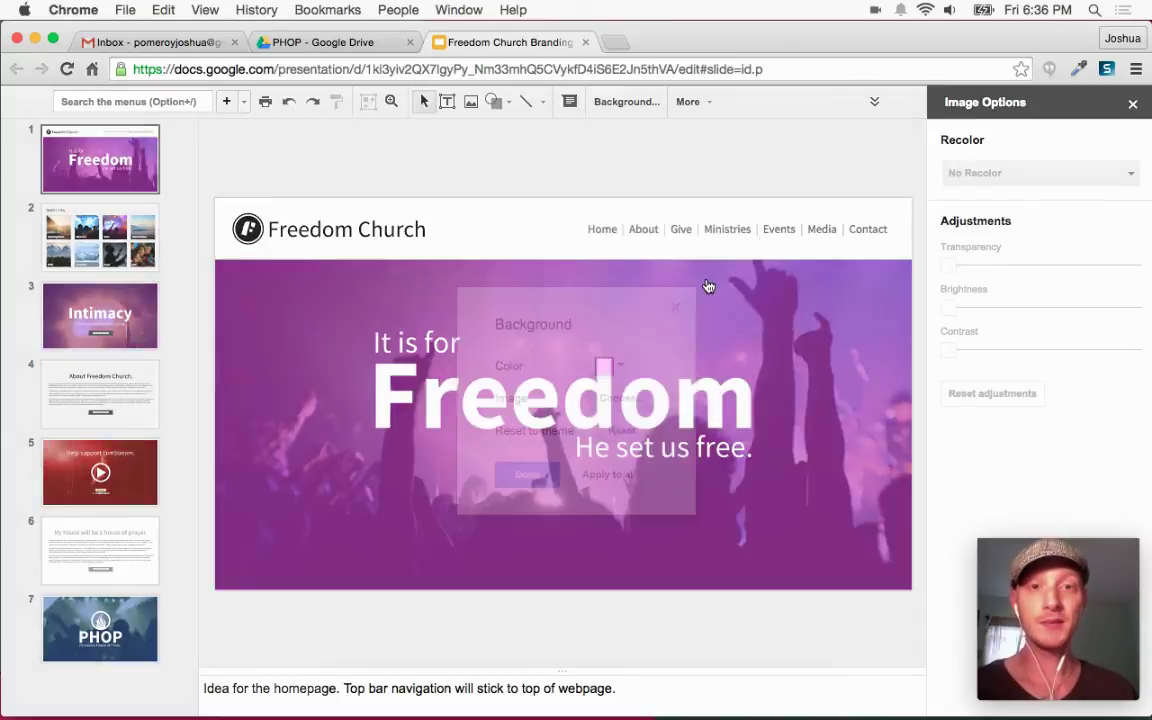
click(620, 368)
click(692, 446)
click(530, 475)
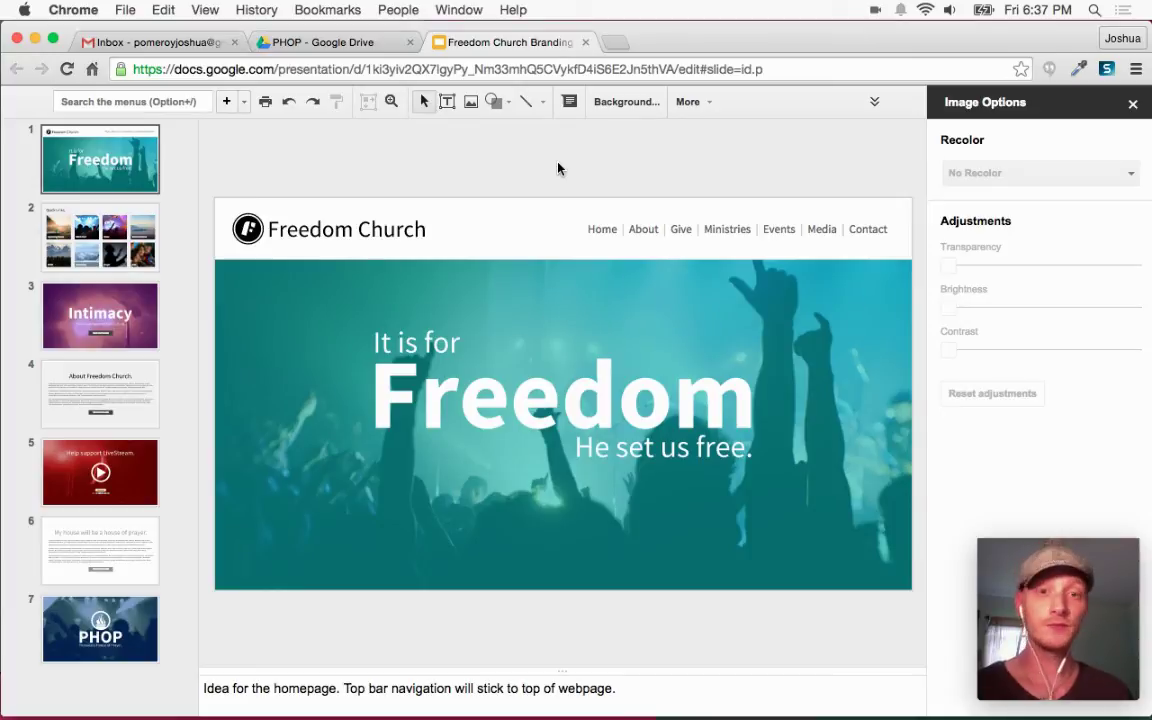
Close the Image Options panel and go to the Quick Links slide
click(1133, 104)
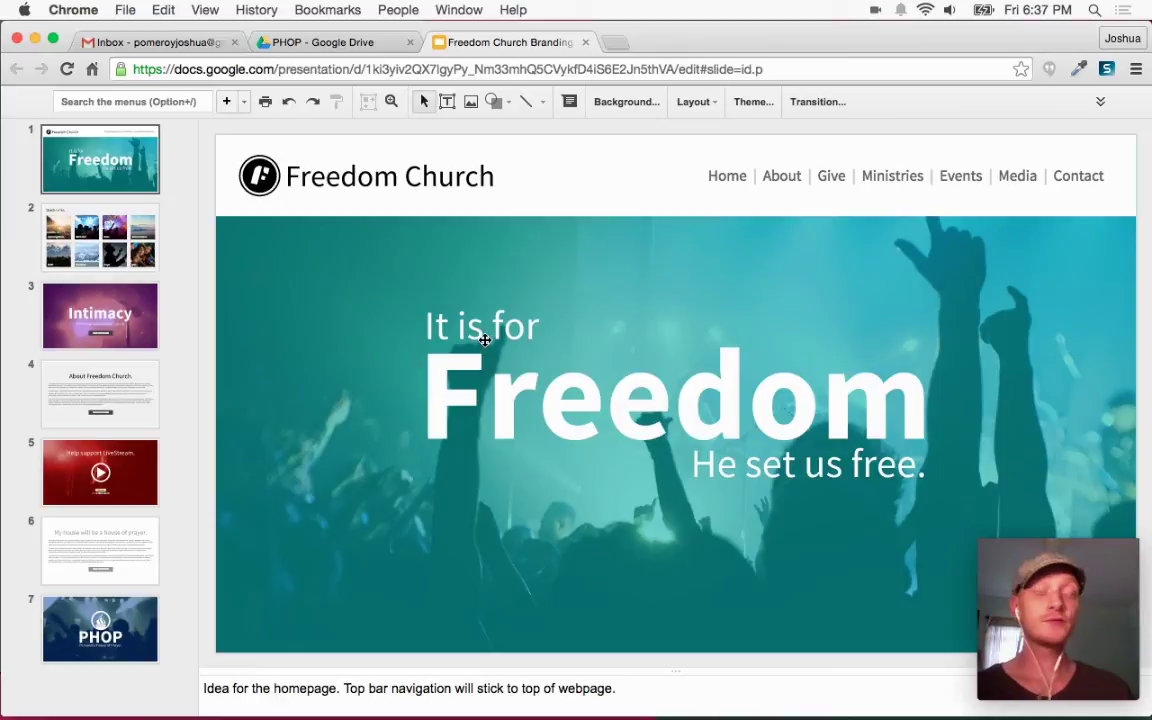
click(138, 262)
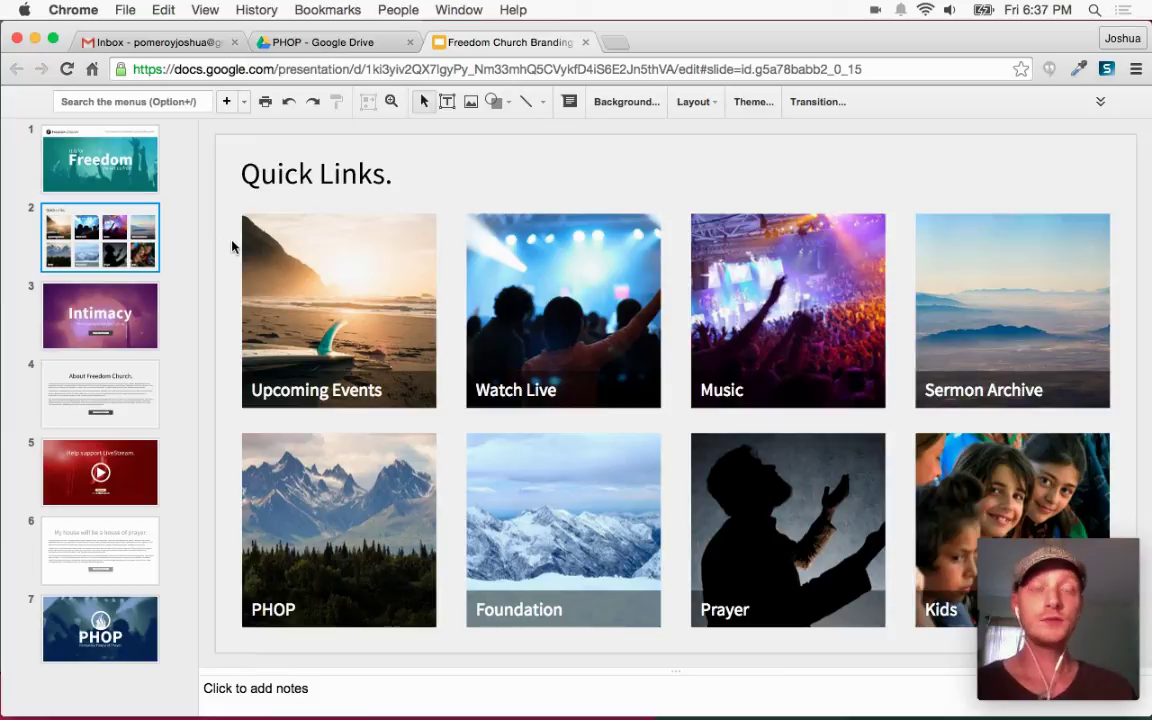
Download the deck as a PDF Document and open it in a Chrome tab at full width
click(167, 102)
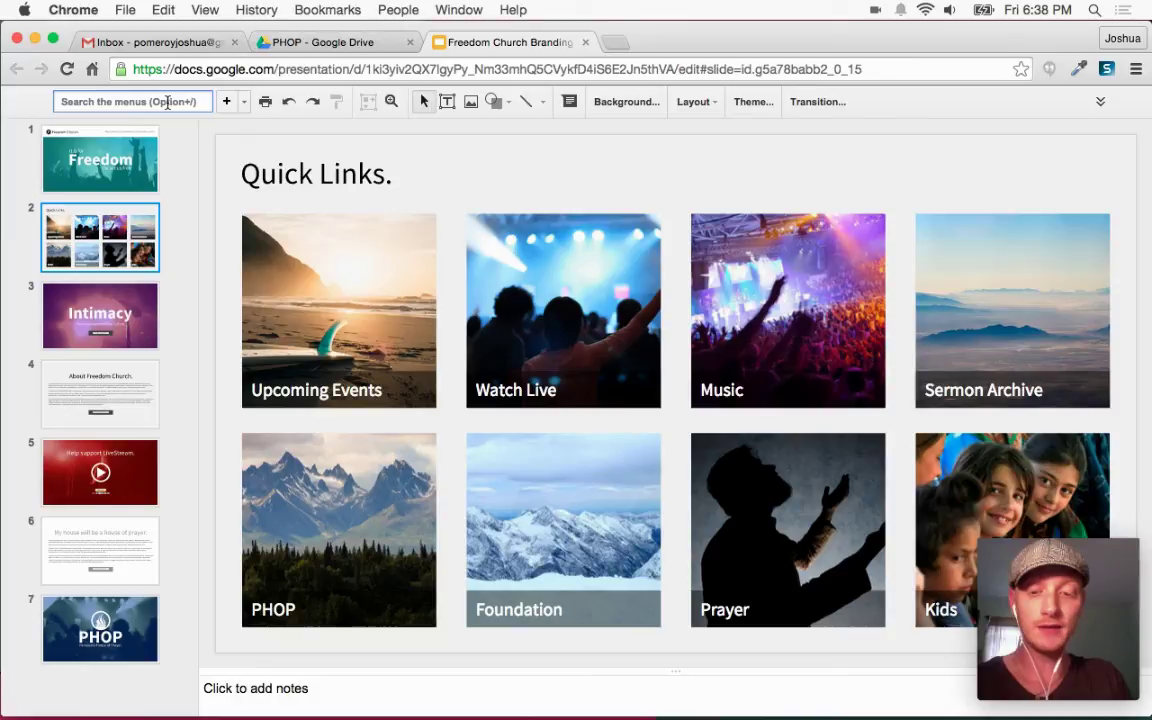
text(down)
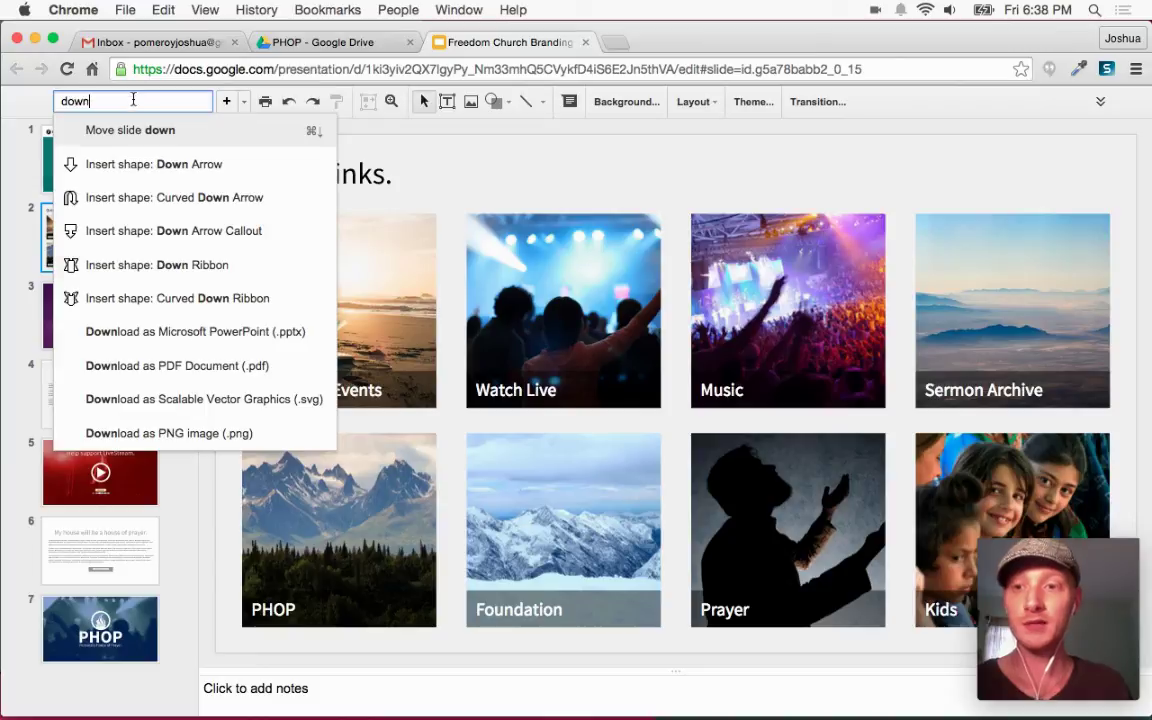
click(194, 370)
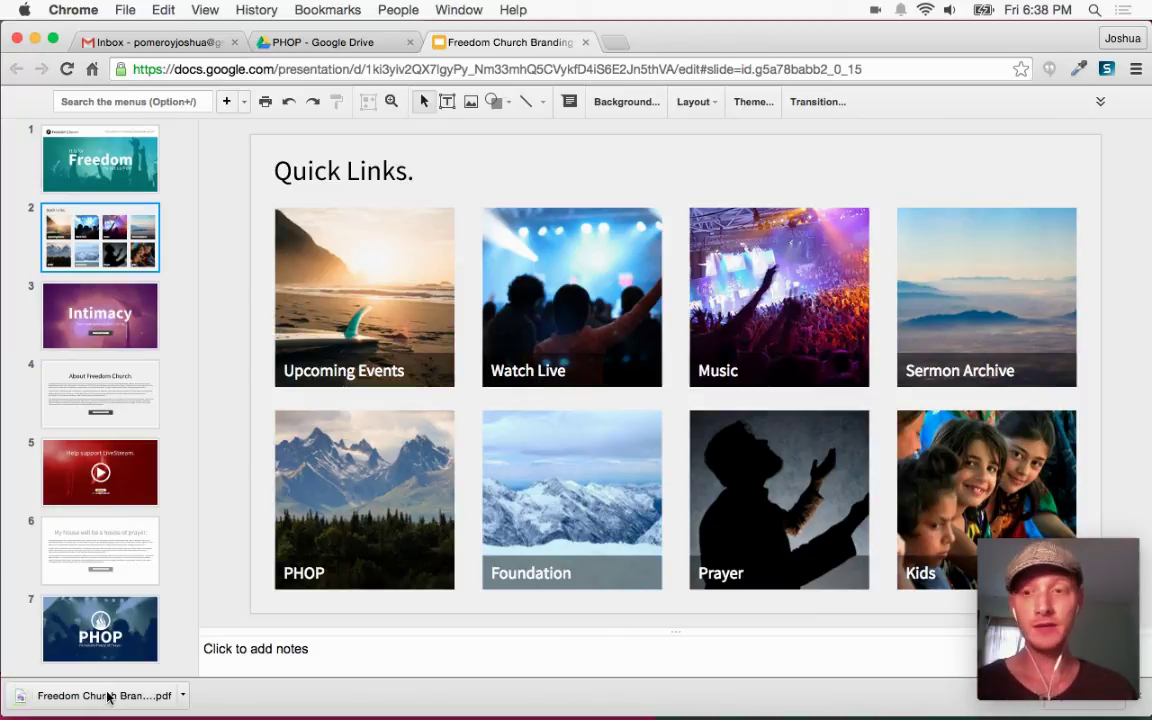
drag(103, 706, 740, 41)
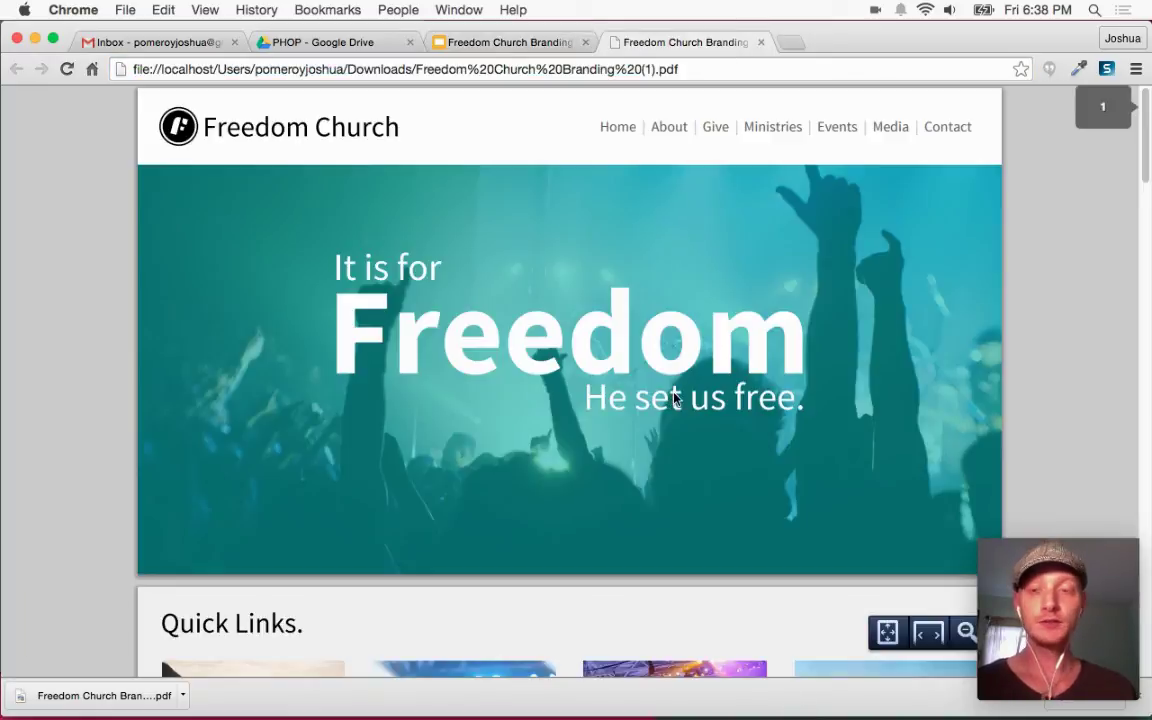
click(928, 632)
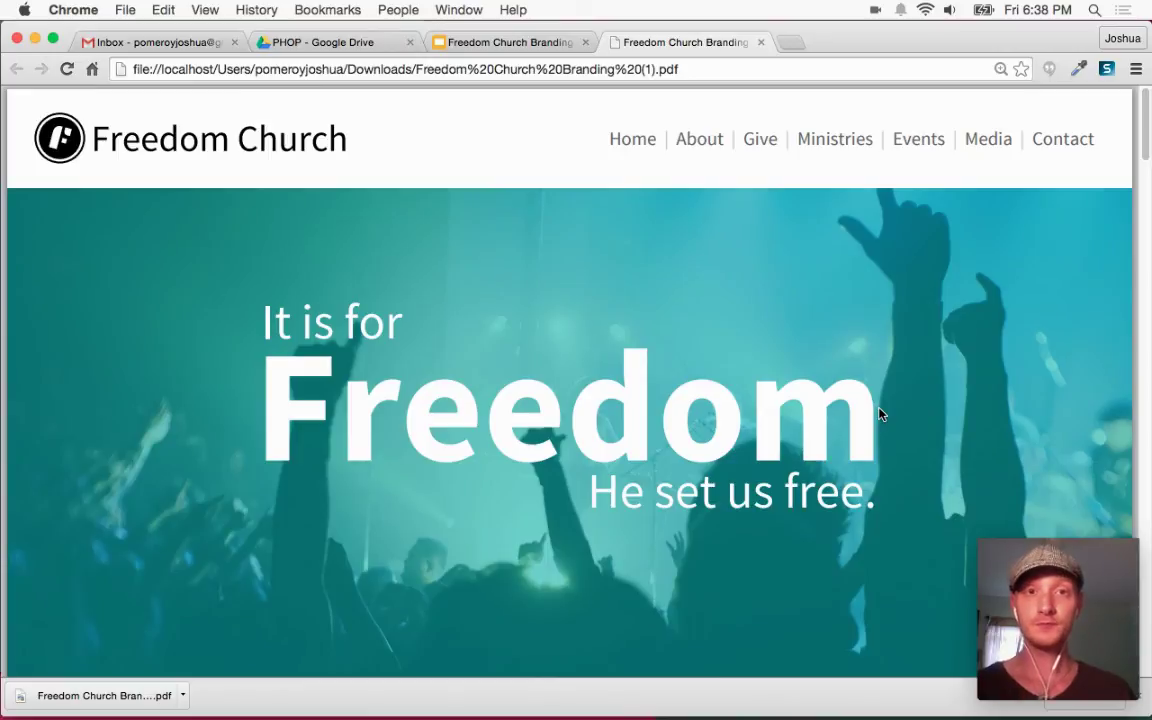
Scroll through every PDF page and back to the top, then return to the Slides editor
scroll(882, 398, down, 3)
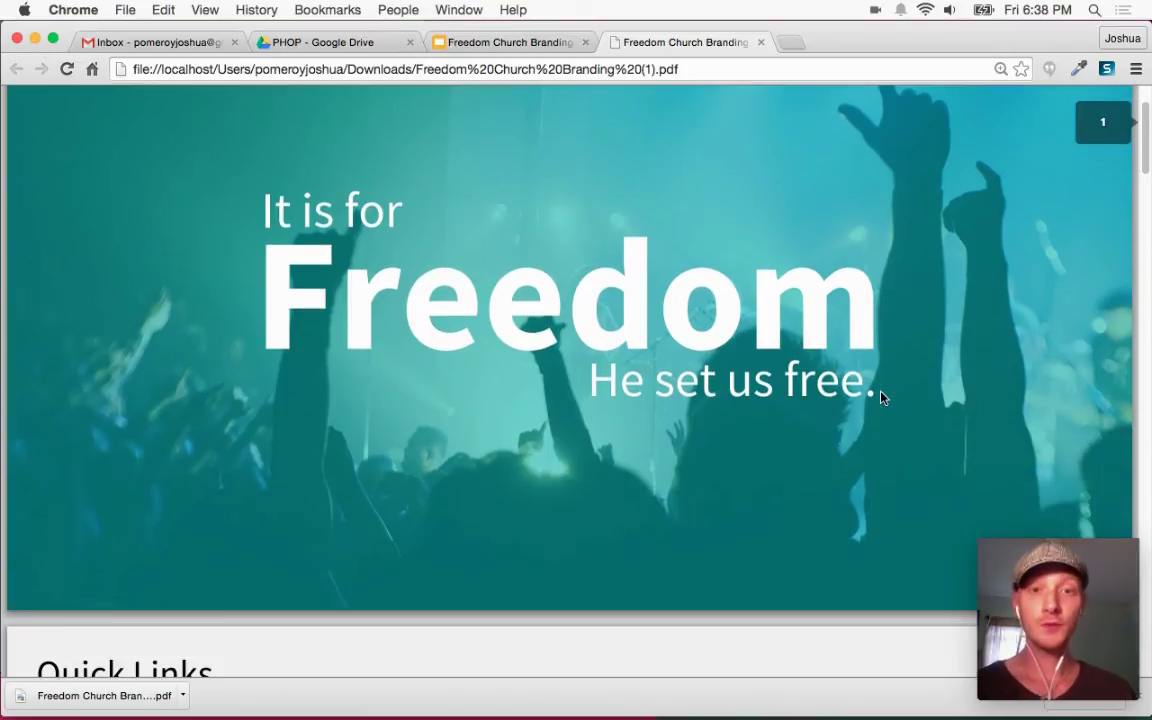
scroll(882, 398, down, 1)
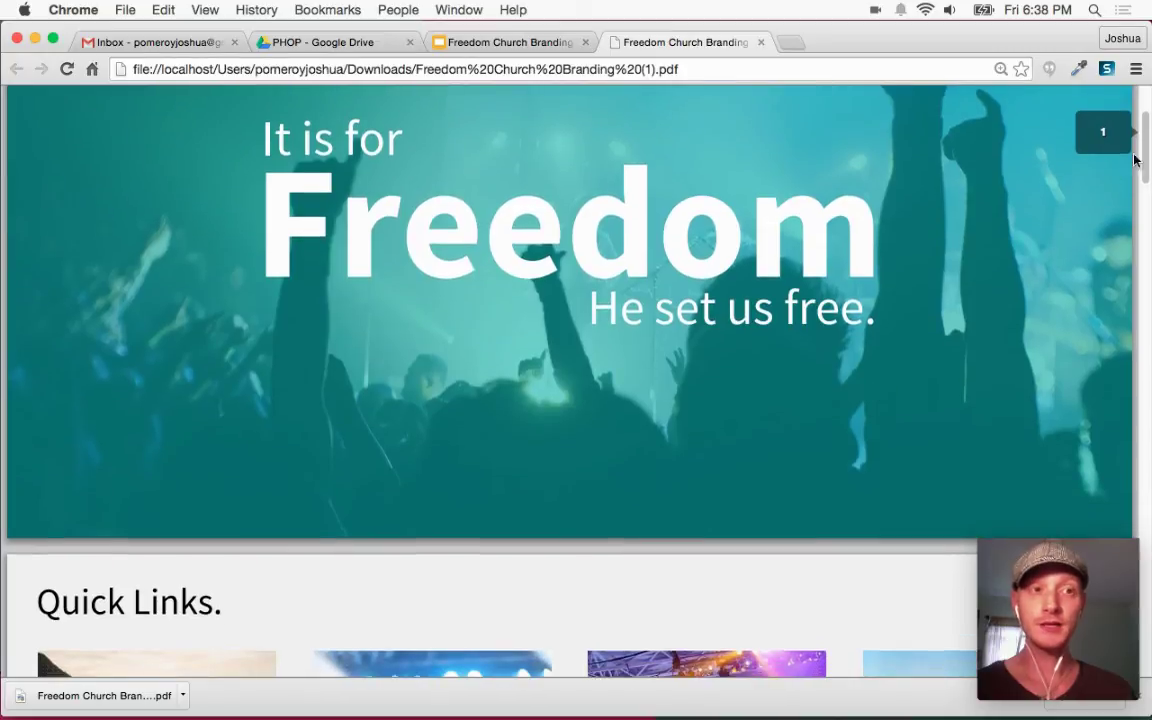
drag(1145, 142, 1146, 310)
scroll(885, 268, down, 5)
scroll(885, 268, down, 10)
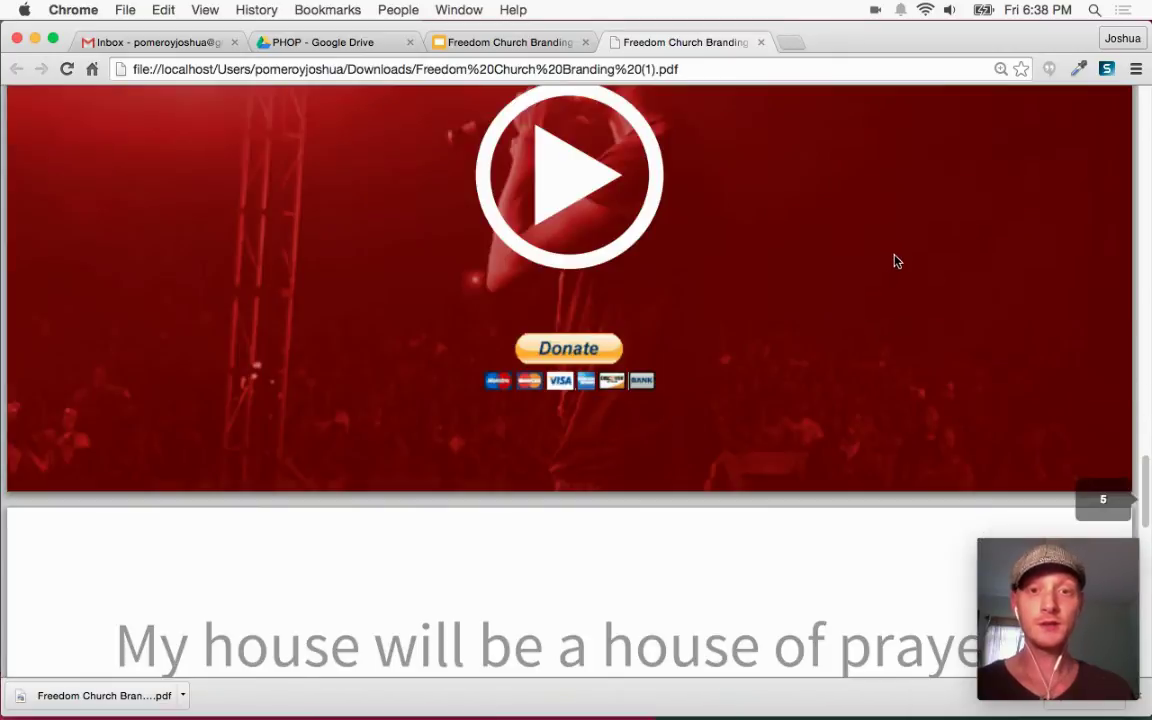
scroll(1036, 309, down, 10)
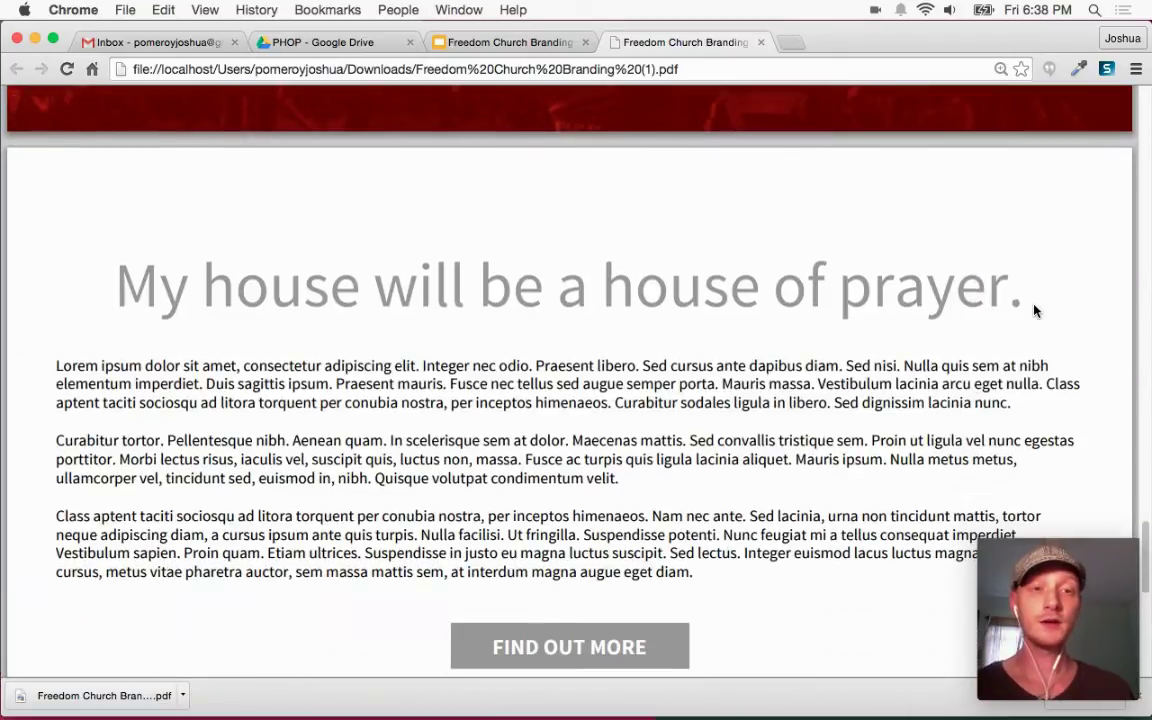
scroll(1028, 285, up, 20)
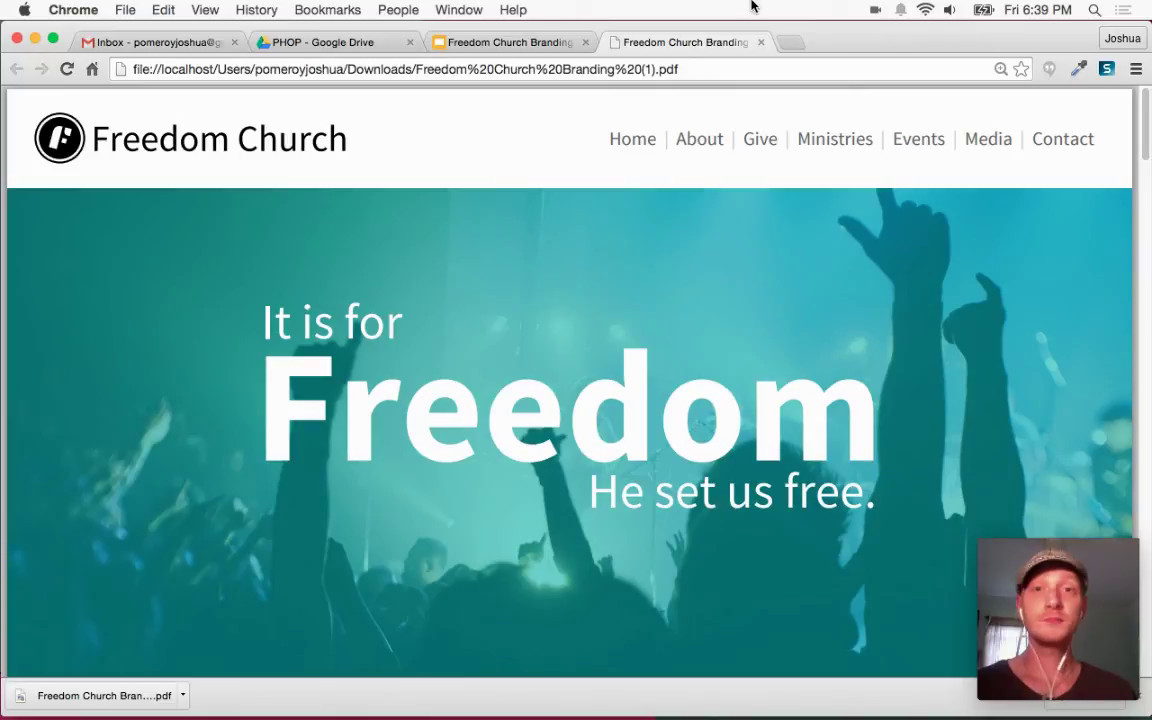
click(505, 42)
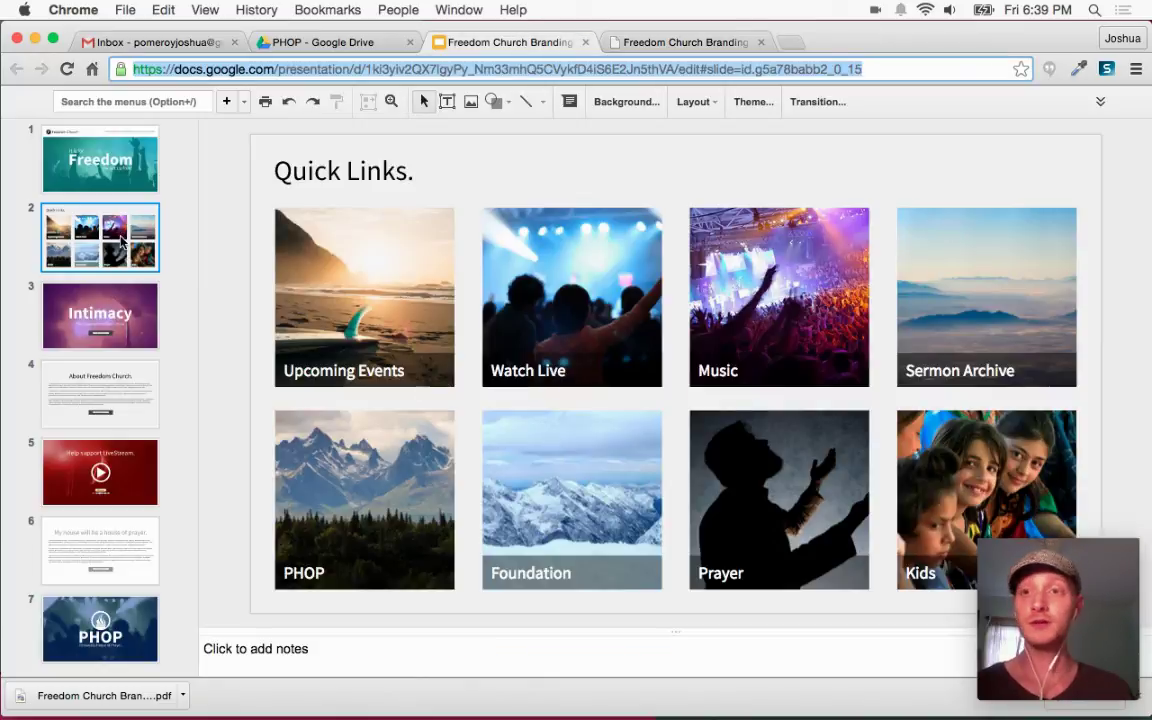
click(118, 172)
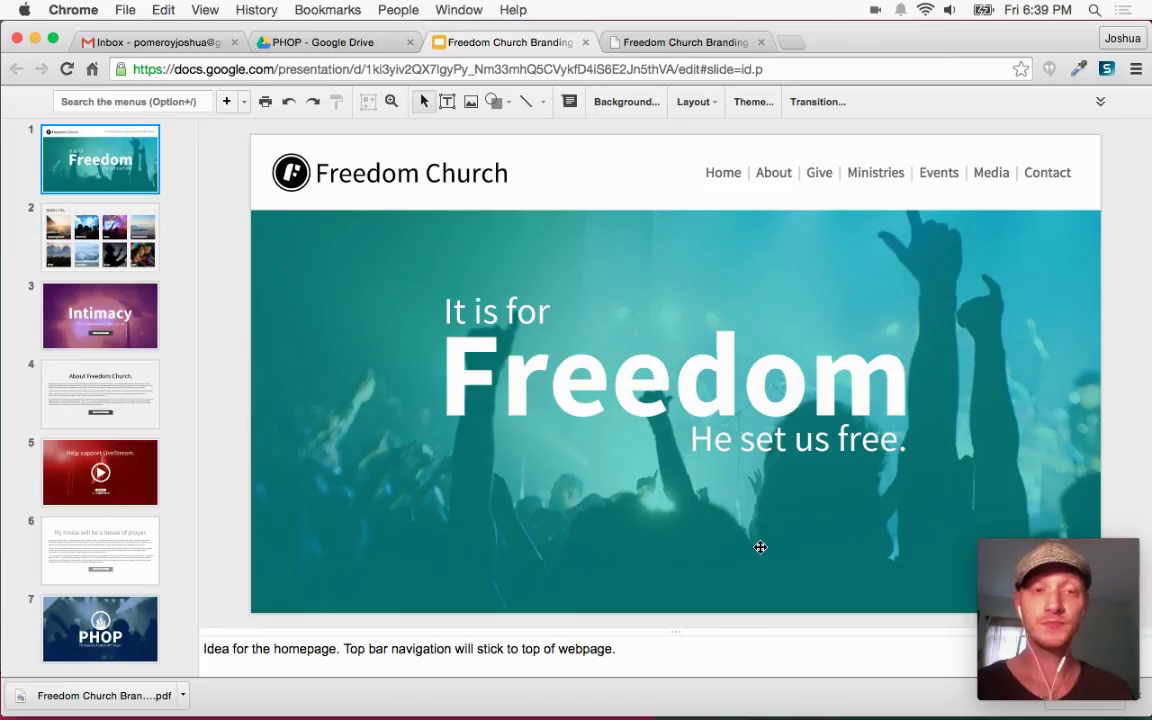
Start a Search the menus query from the homepage slide
click(190, 100)
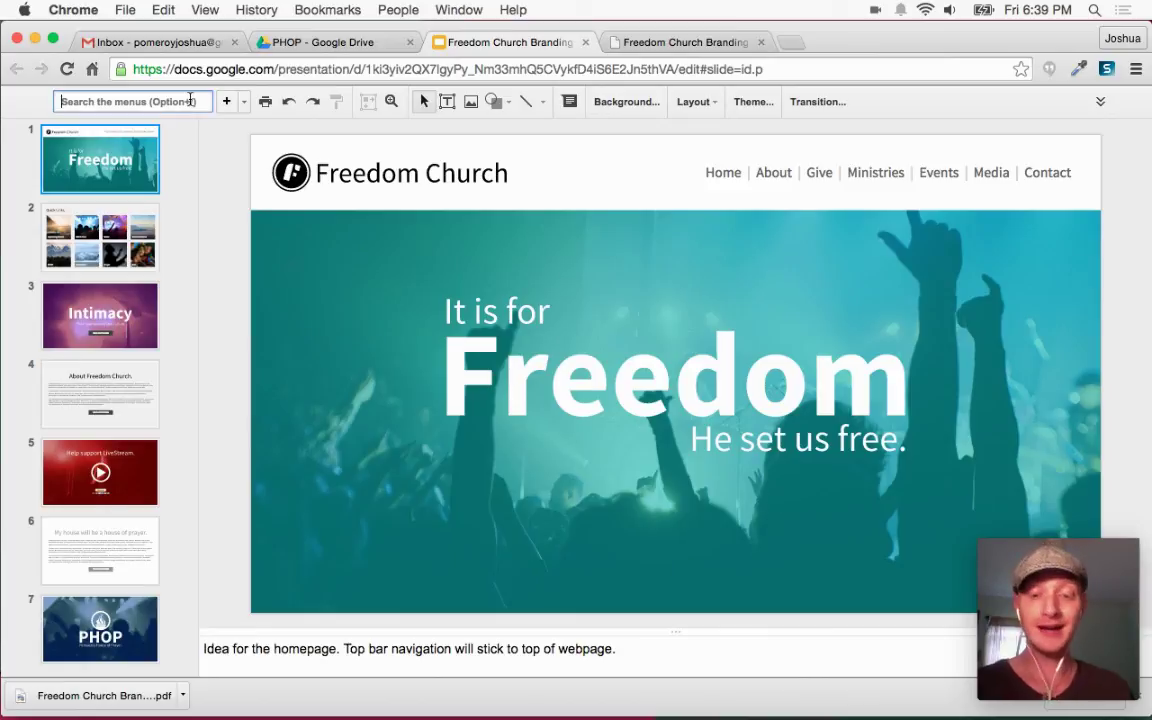
text(c)
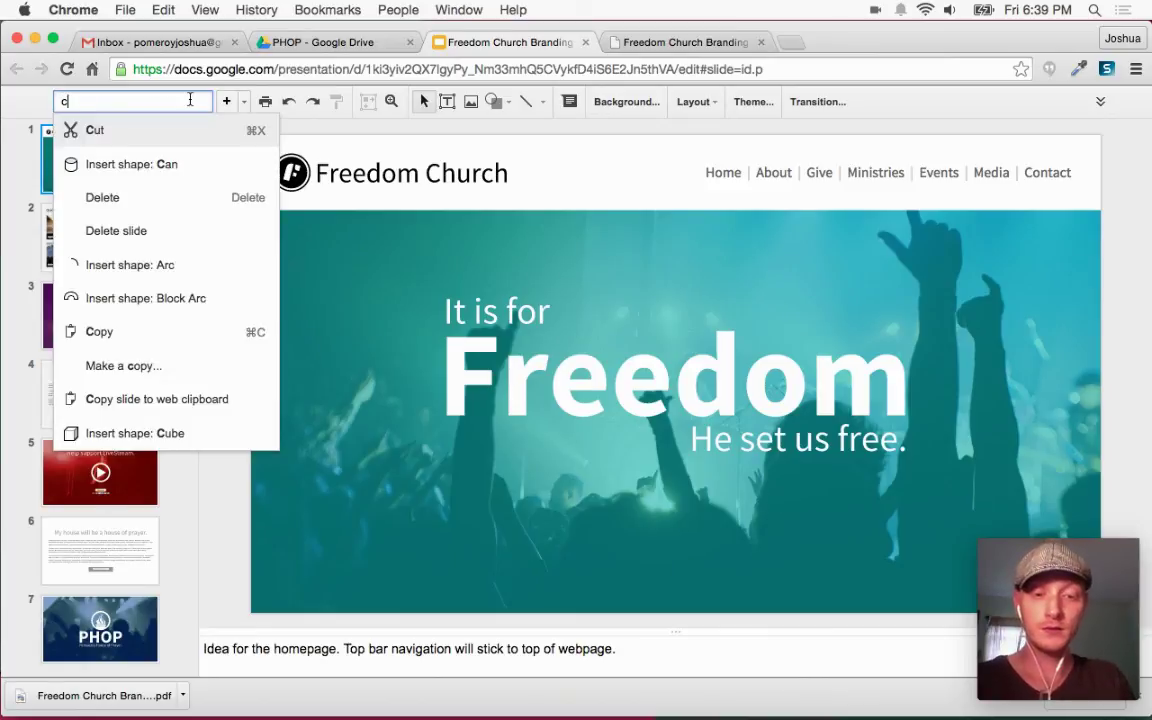
text(opy)
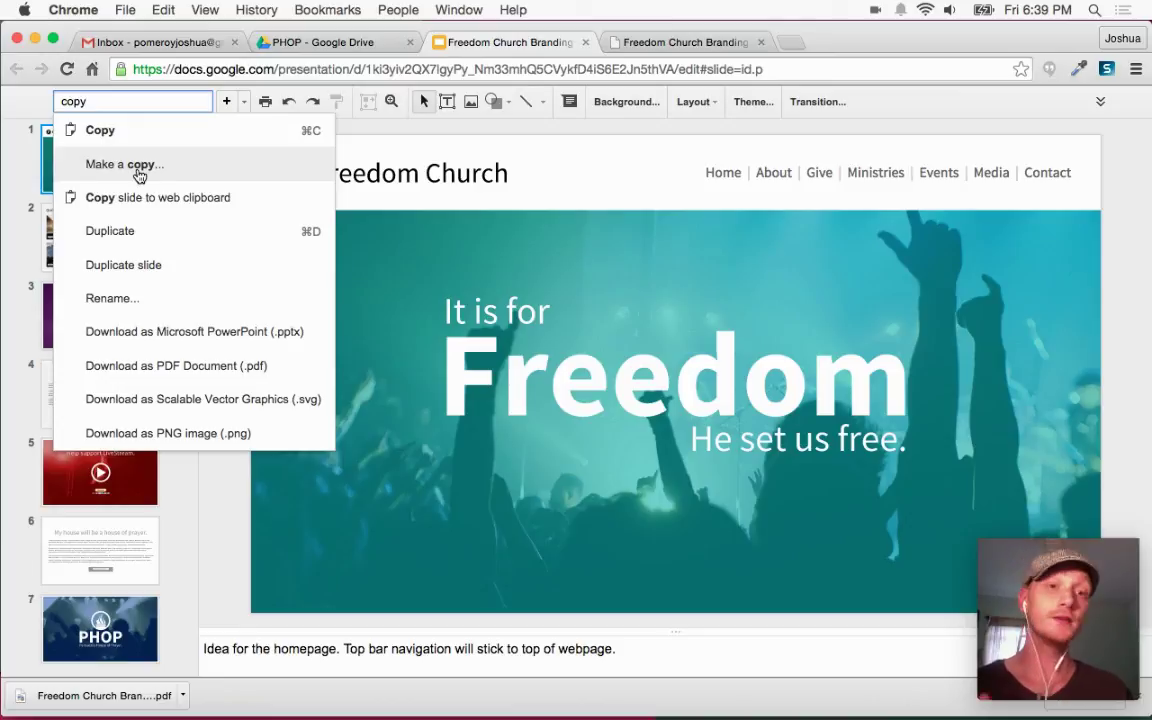
click(658, 42)
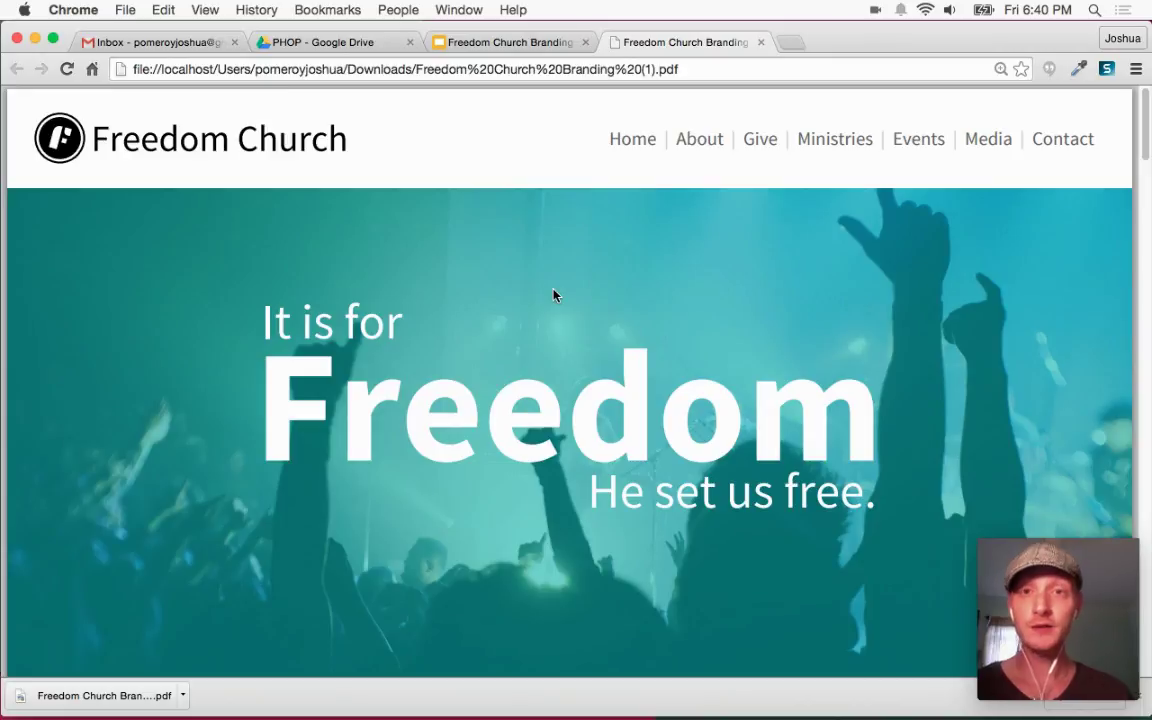
click(450, 42)
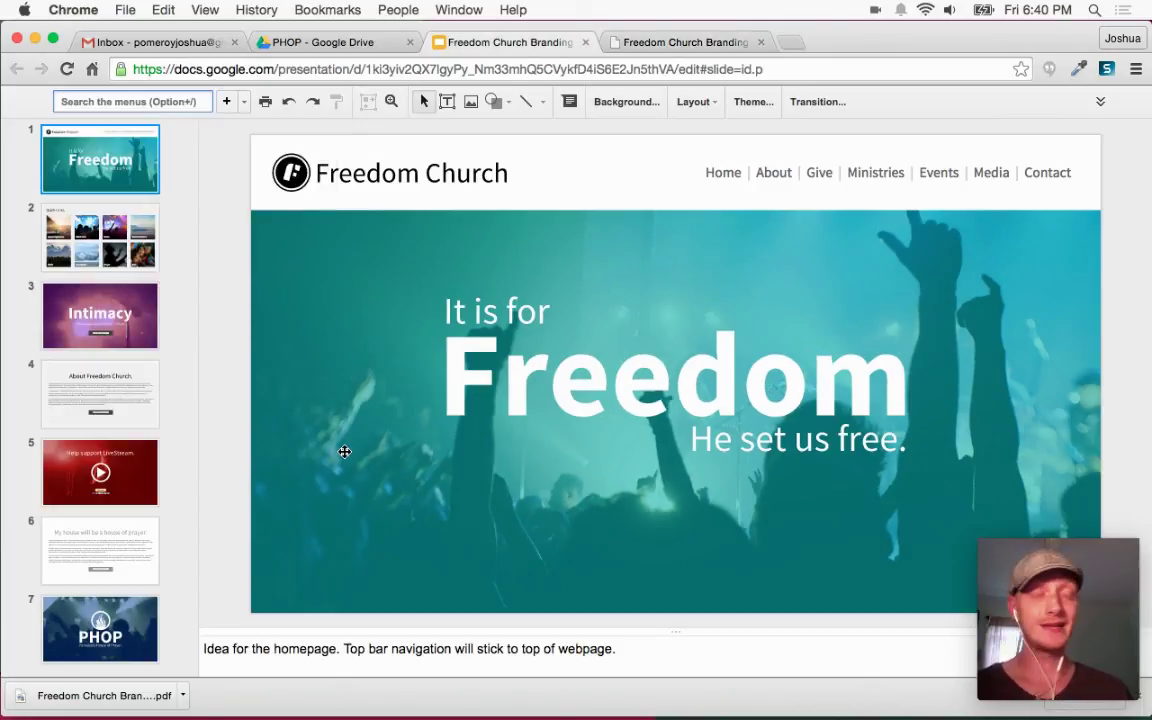